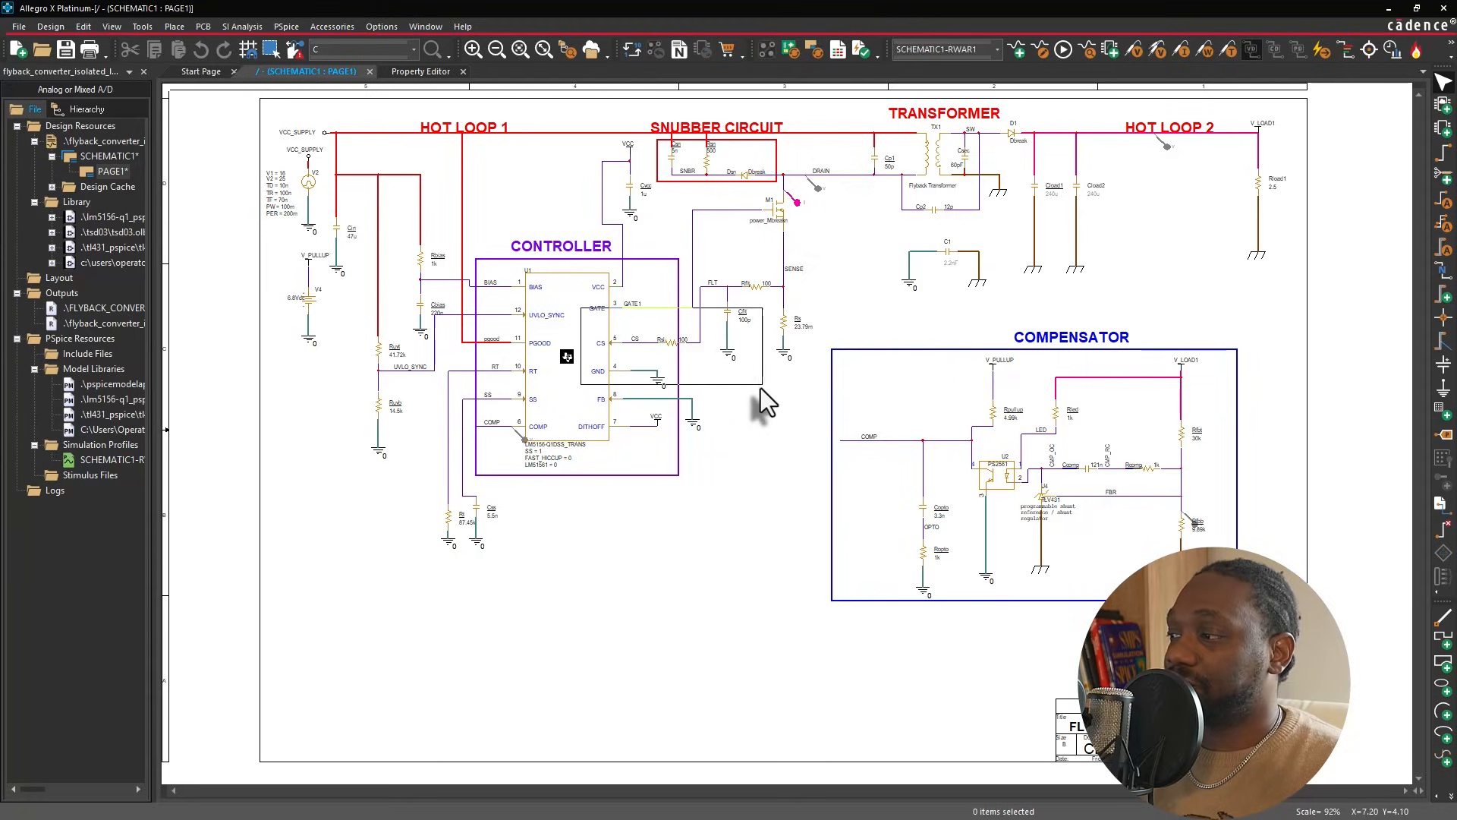
- Examine the controller's gate and current-sense connections and the compensator's feedback network, including Ccomp, Rcomp, Rled and Rfbt
scroll(760, 388, "up", 5)
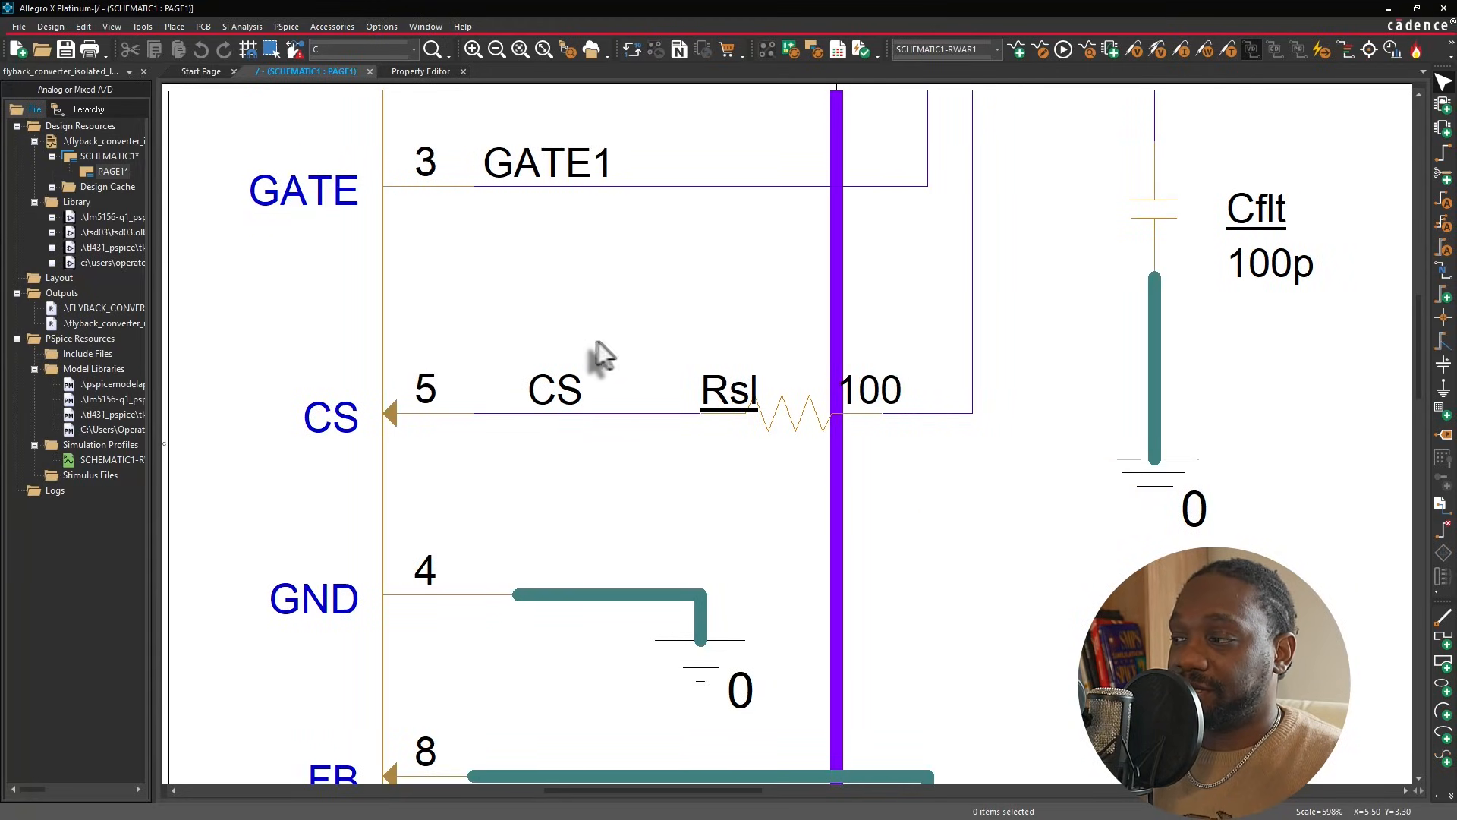
scroll(600, 340, "down", 5)
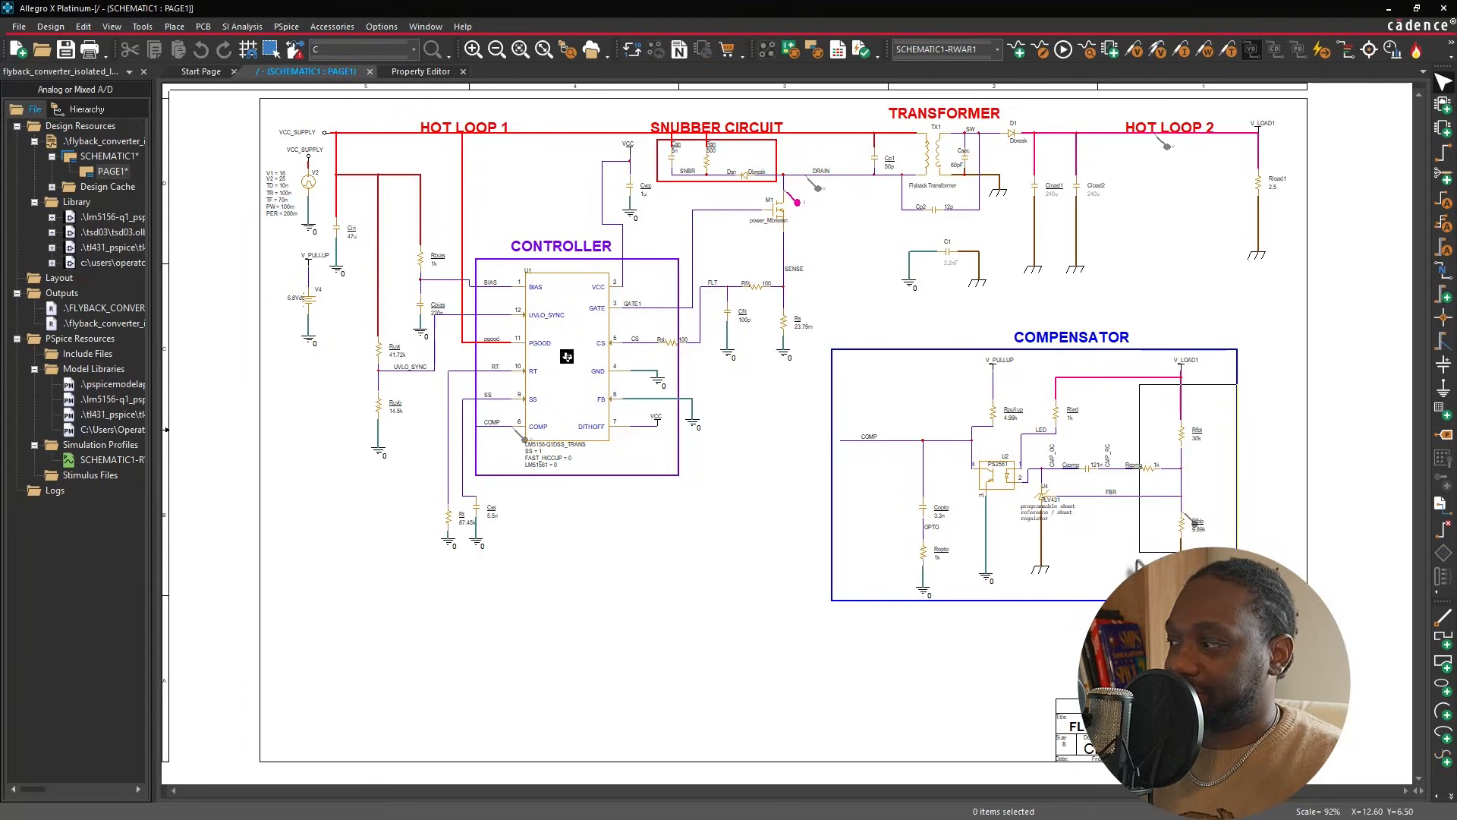
scroll(1196, 575, "up", 3)
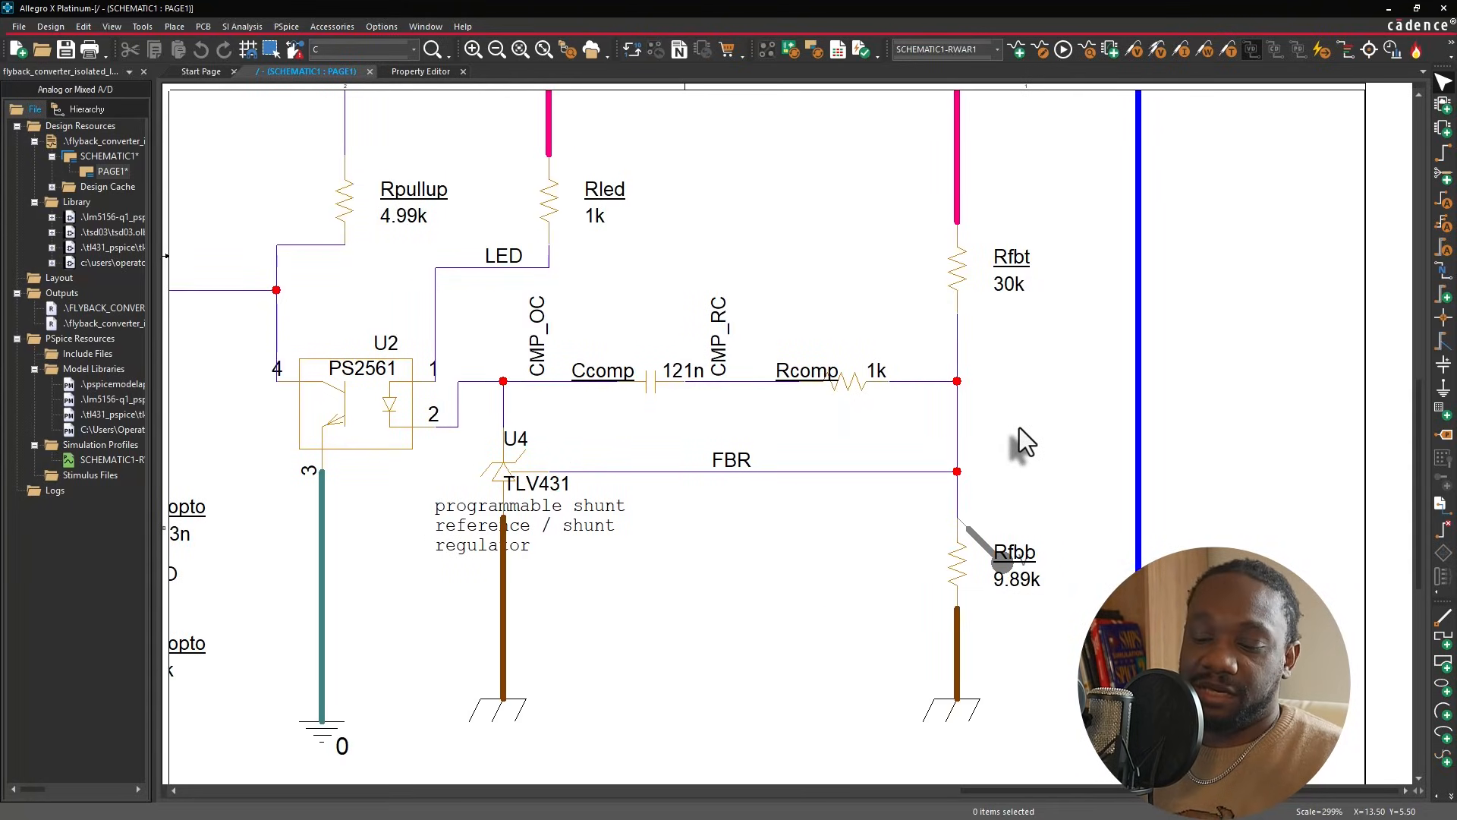
scroll(1018, 426, "down", 2)
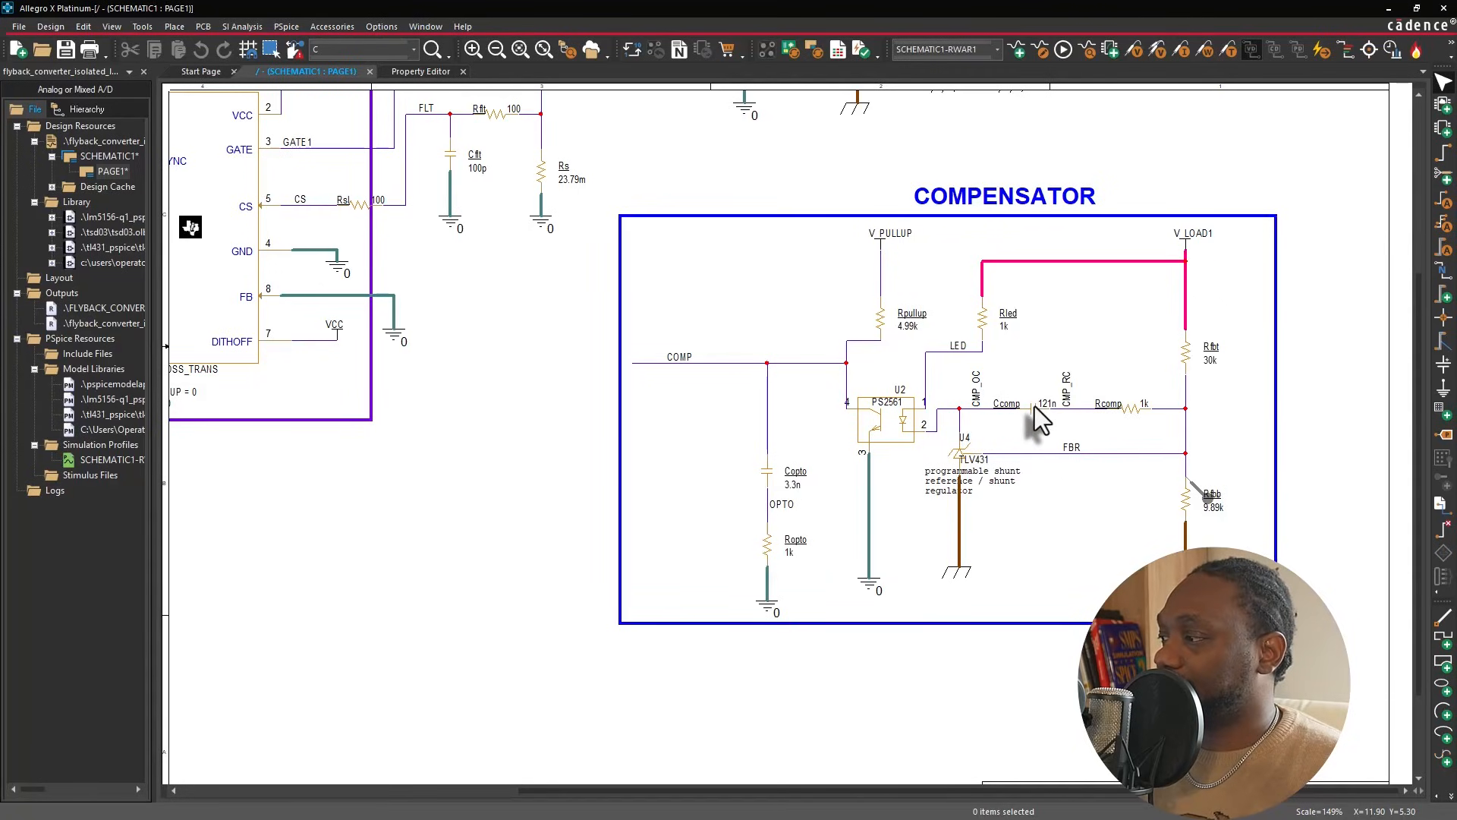
left_click(1036, 408)
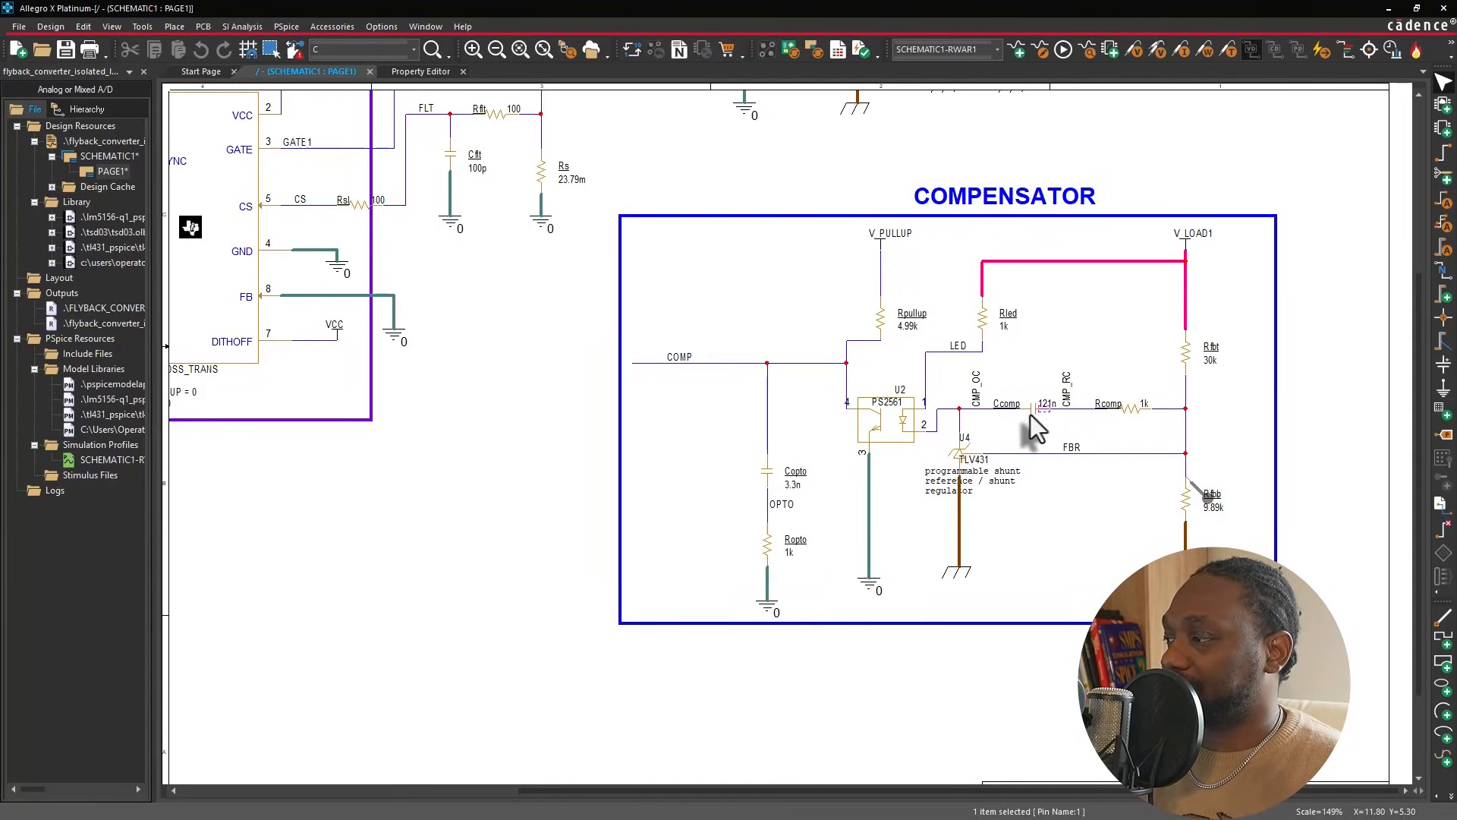
left_click(1031, 414)
left_click(1132, 412)
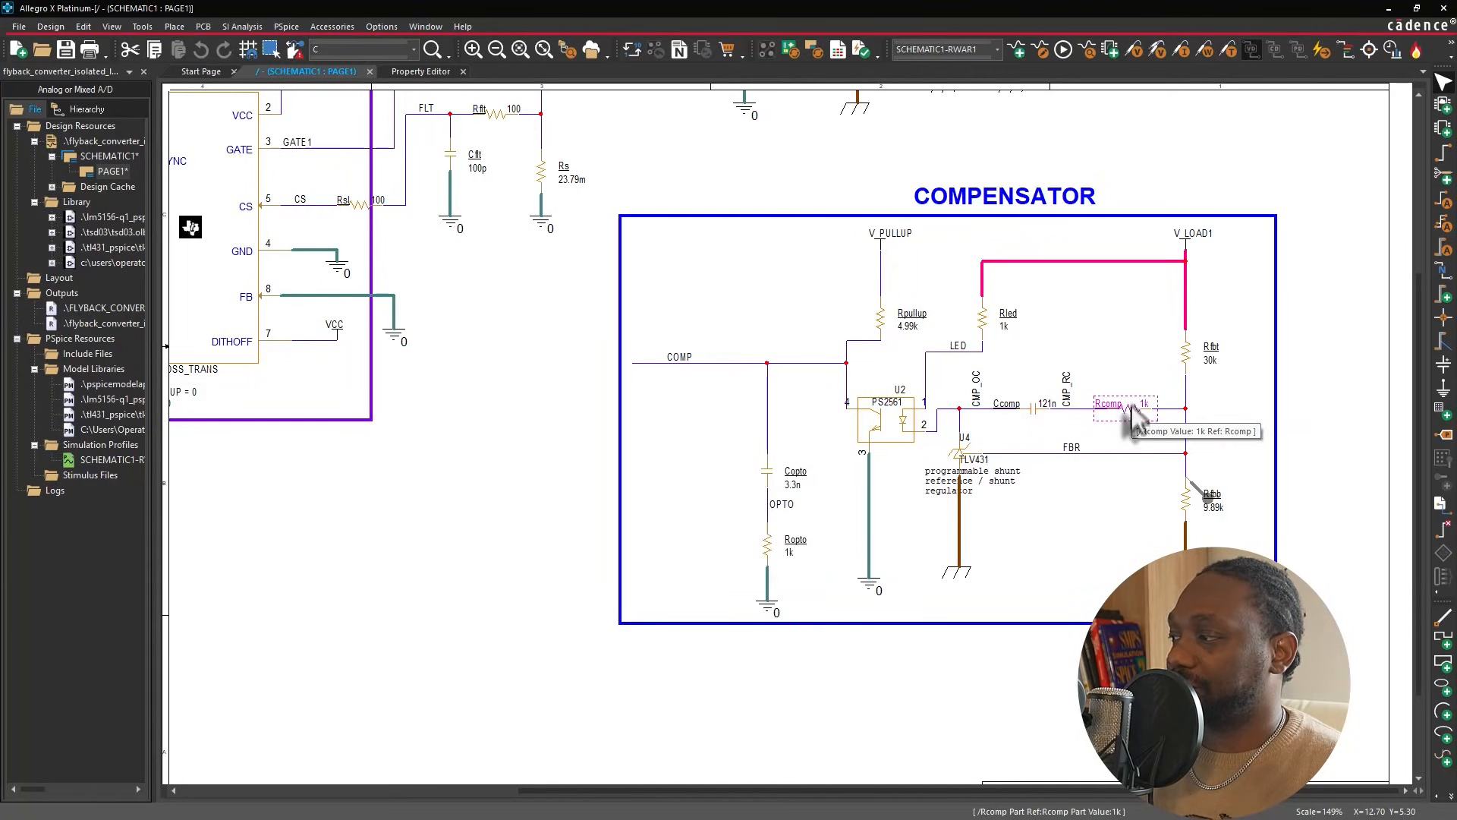
left_click(1131, 350)
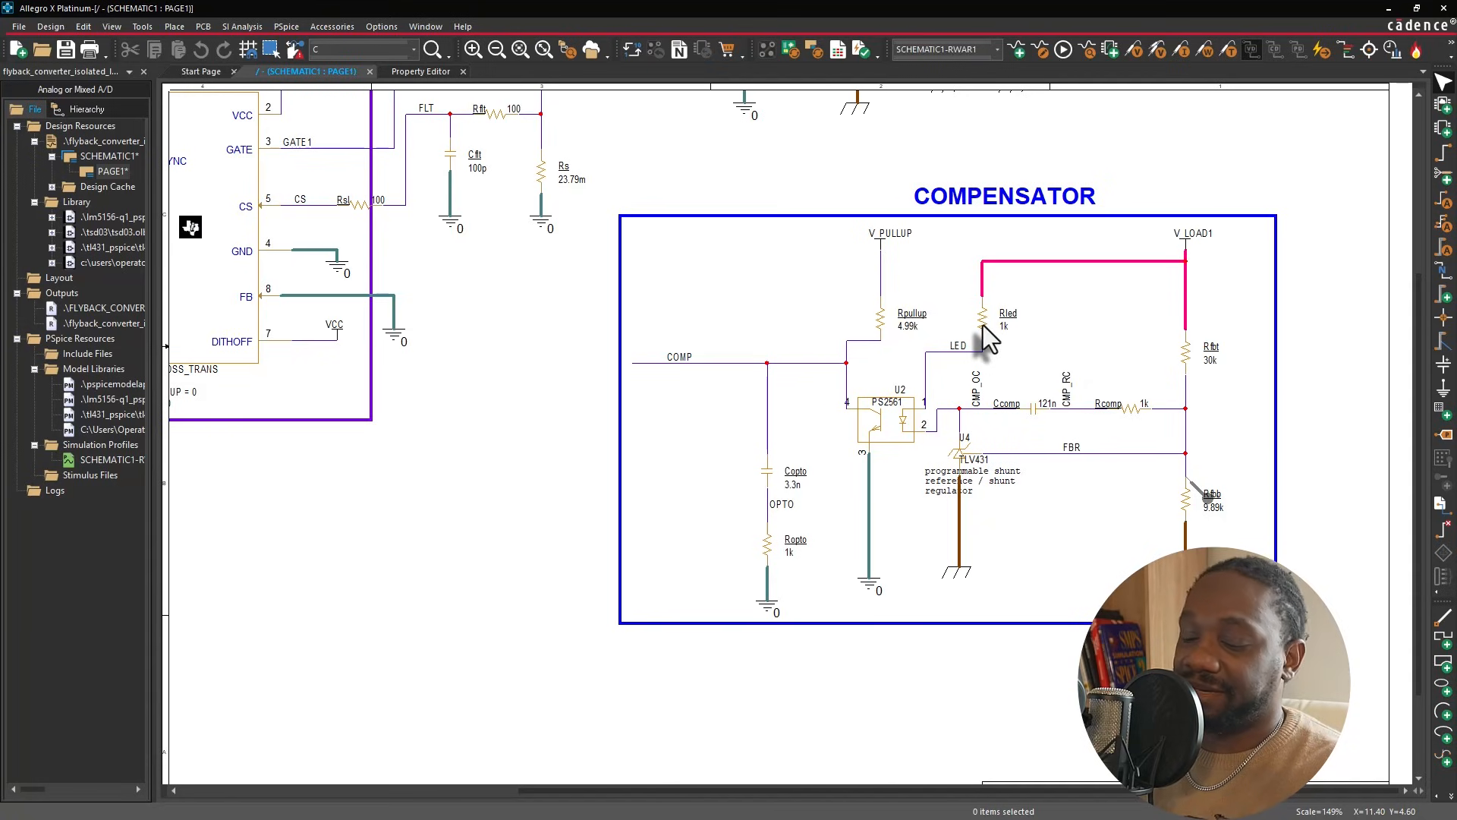
scroll(983, 324, "down", 2)
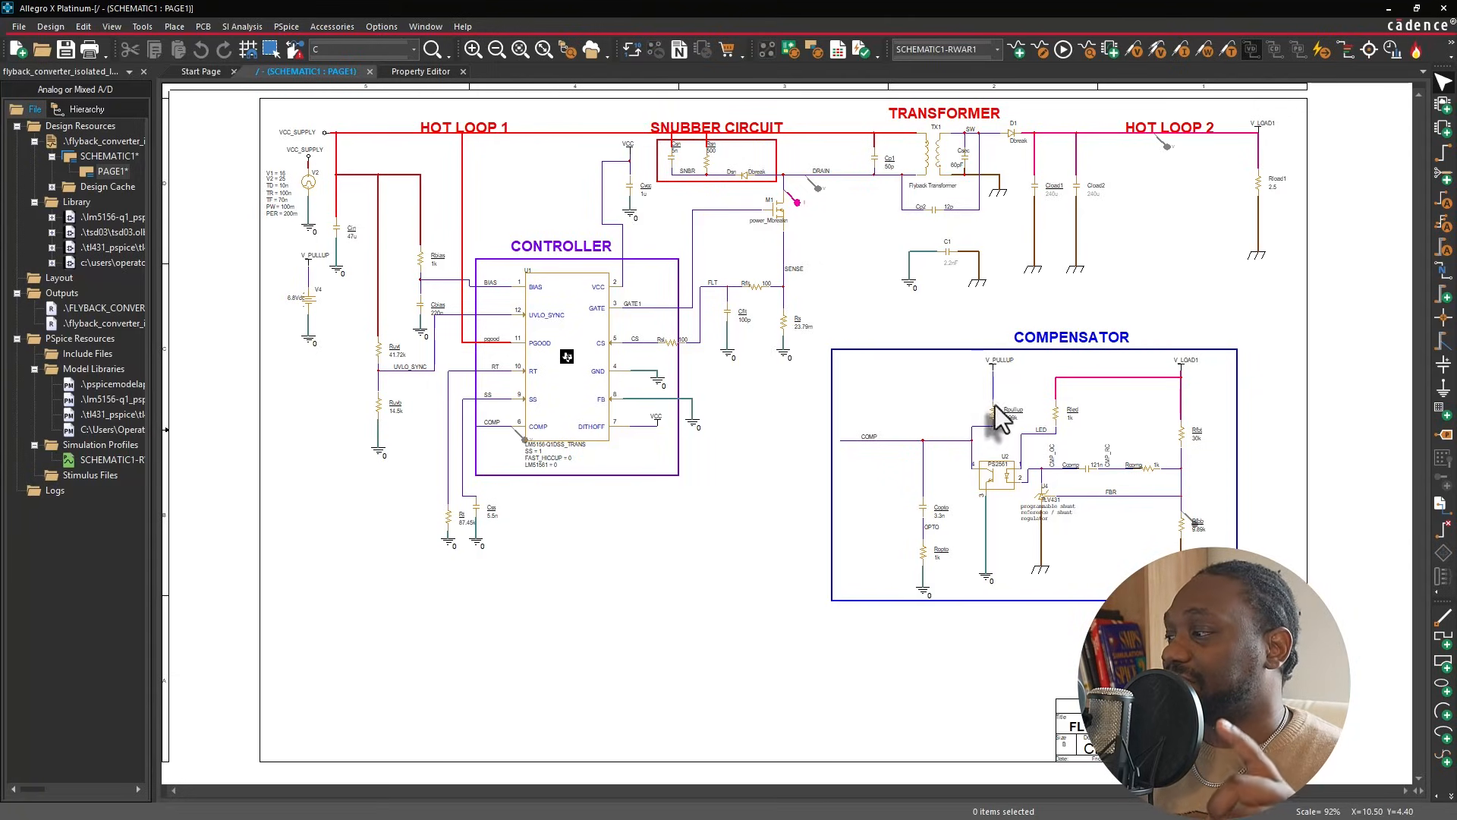
left_click_drag(999, 406, 1219, 551)
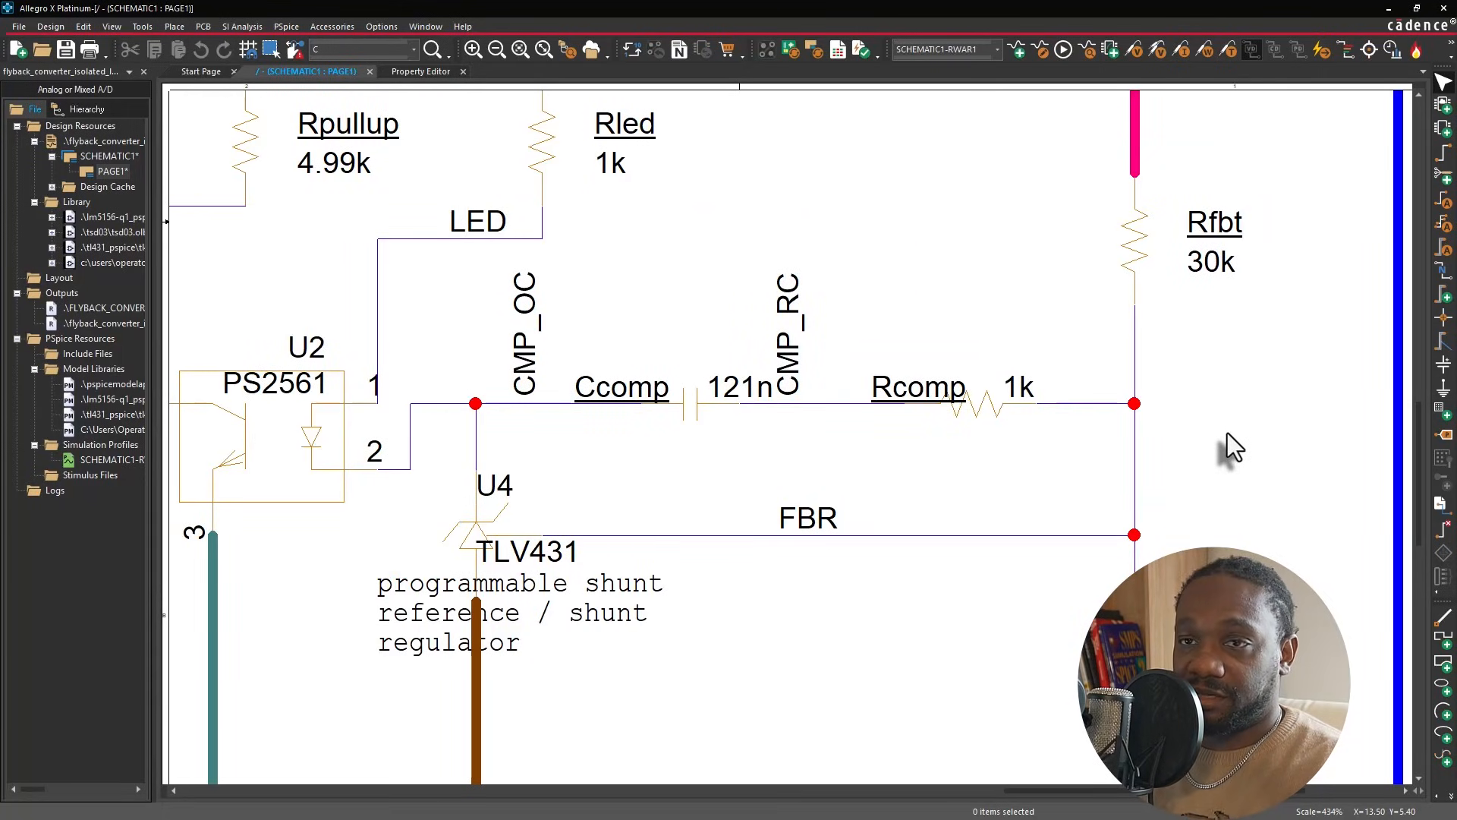
key("o")
key("o")
key("o")
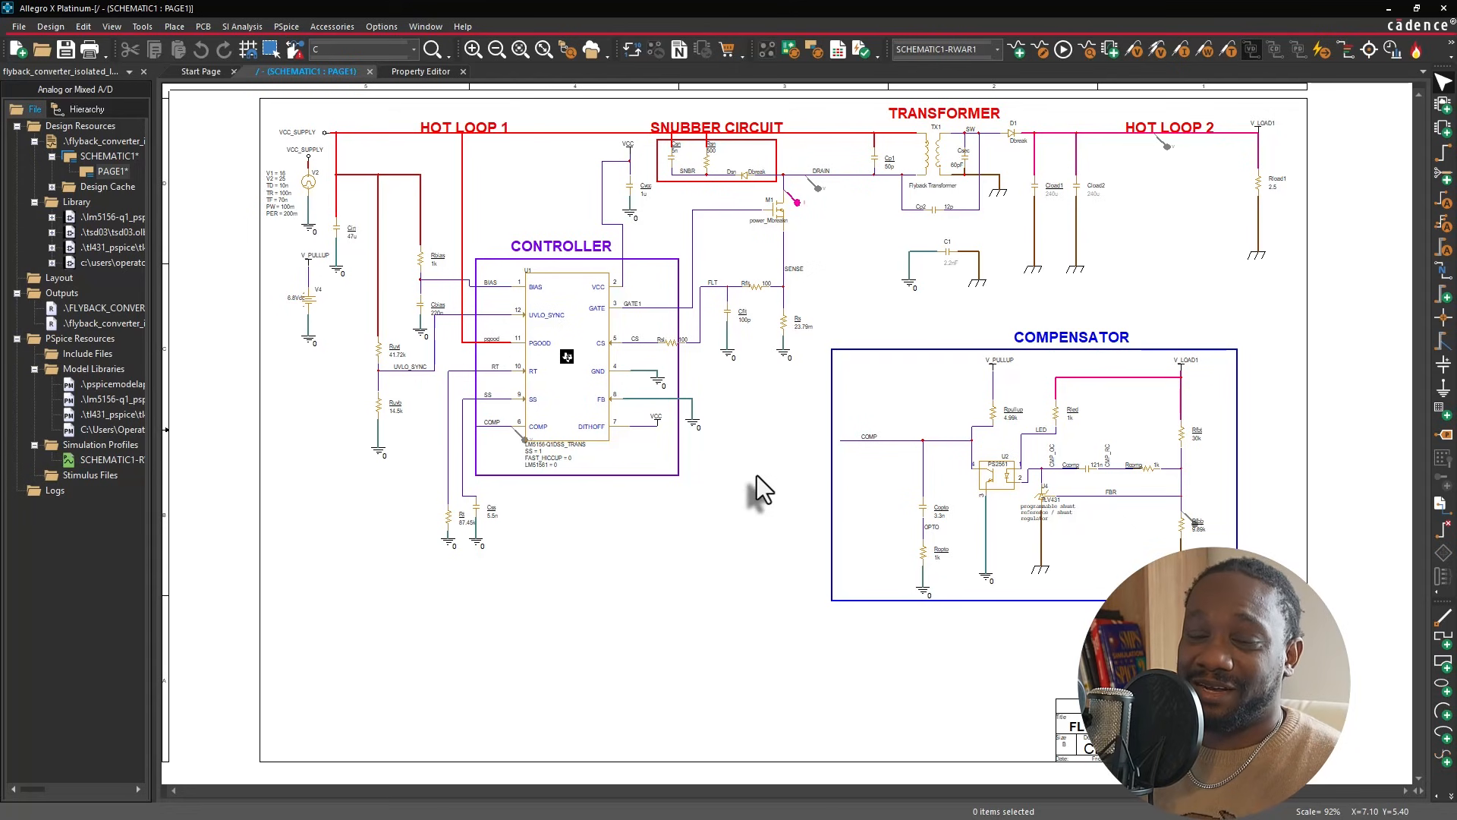
- Review the tolerance and value properties of all parts on the schematic page, then return to the schematic and clear the selection
key("ctrl+a")
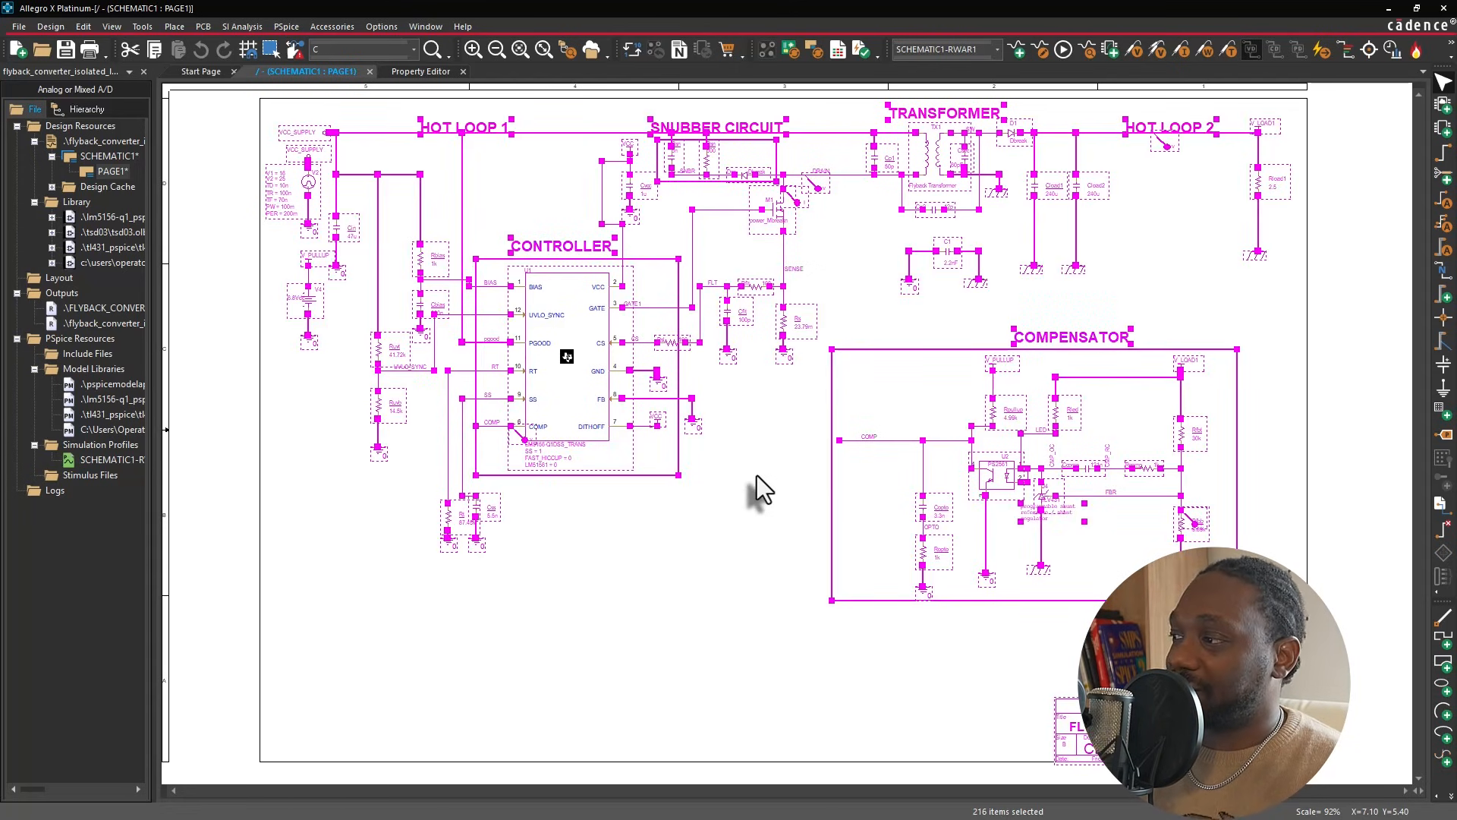
key("ctrl+e")
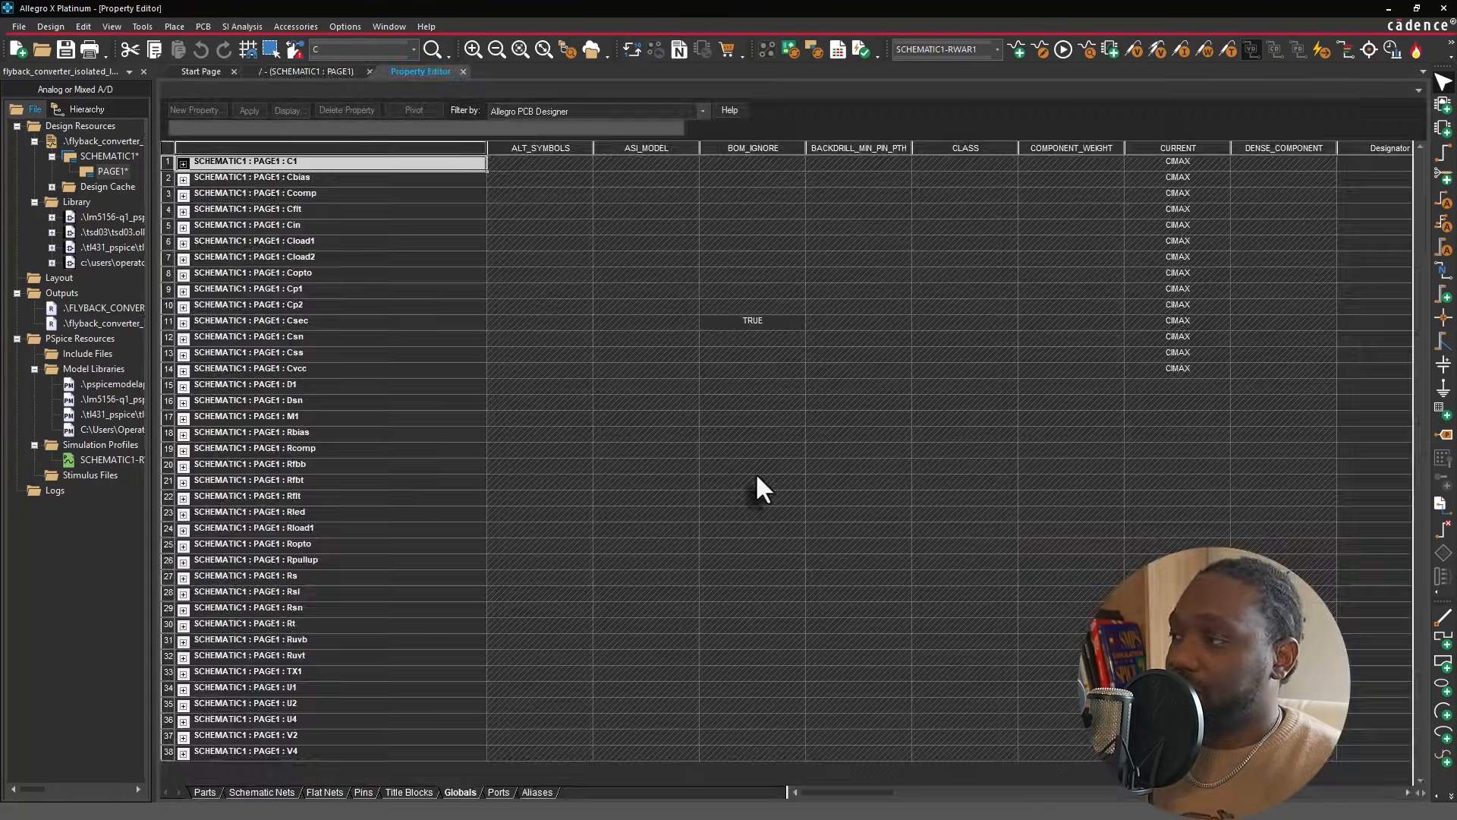
left_click(205, 792)
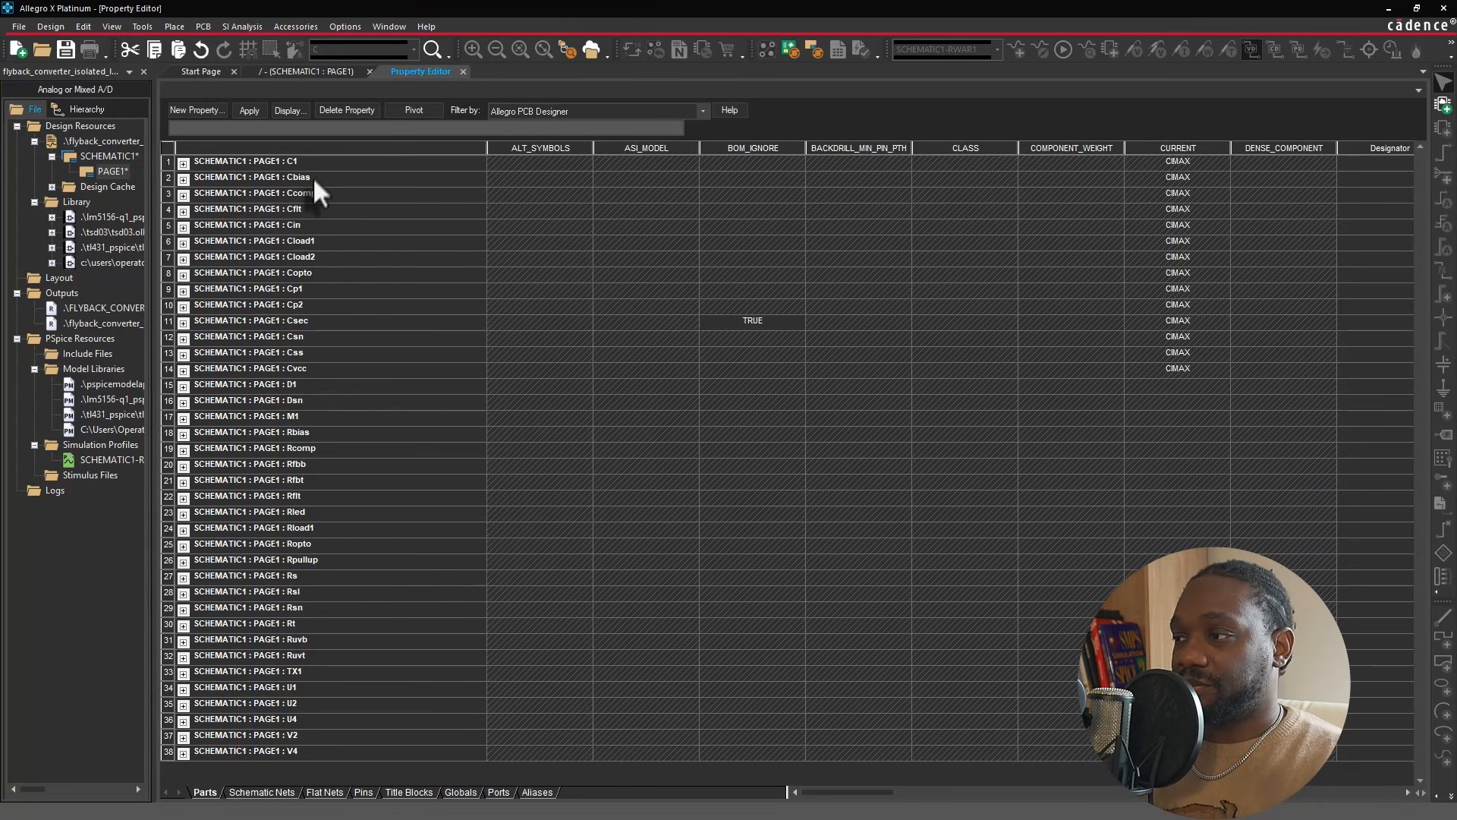
scroll(372, 552, "right", 10)
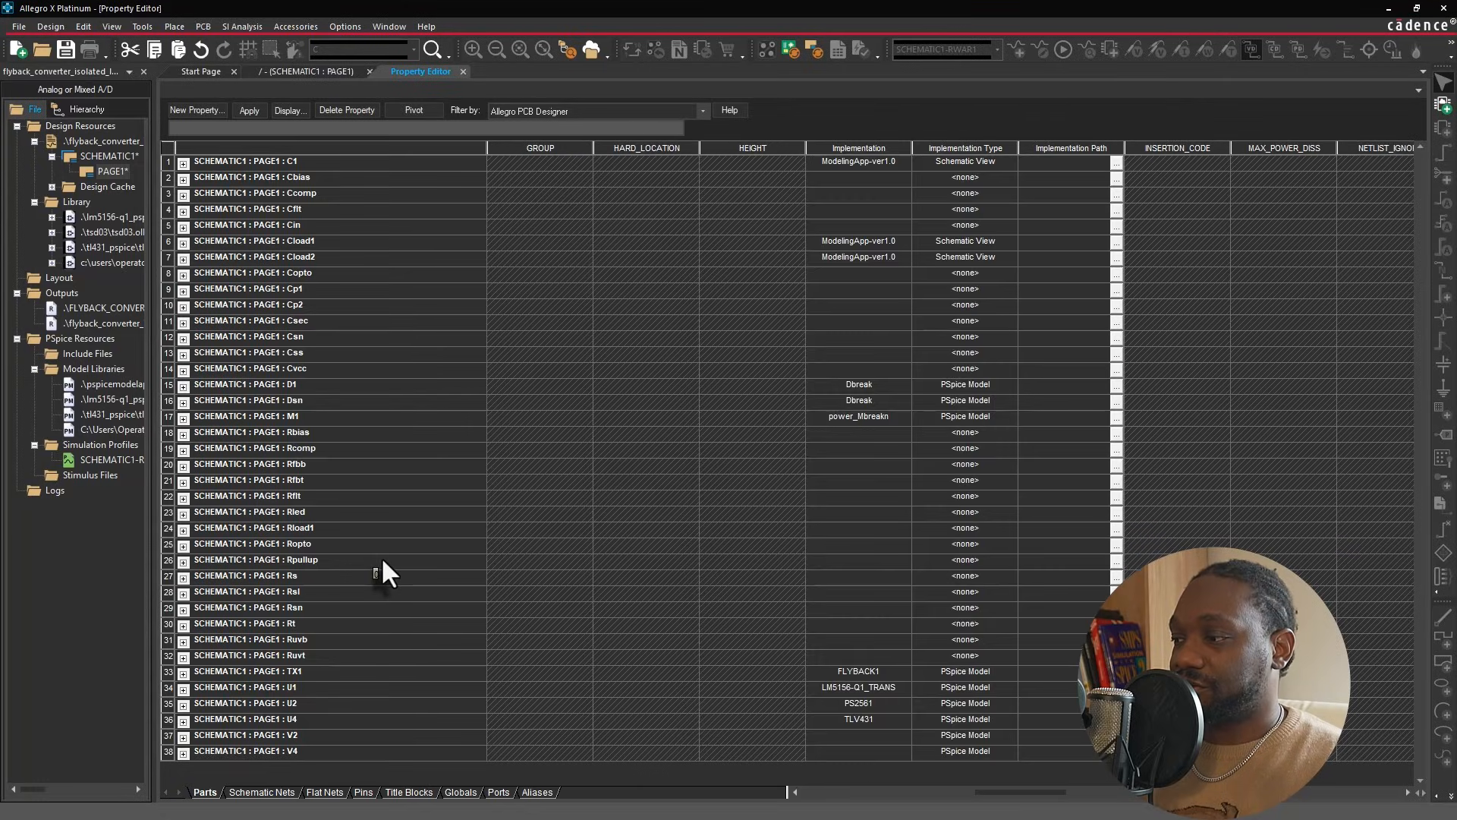
scroll(668, 552, "right", 5)
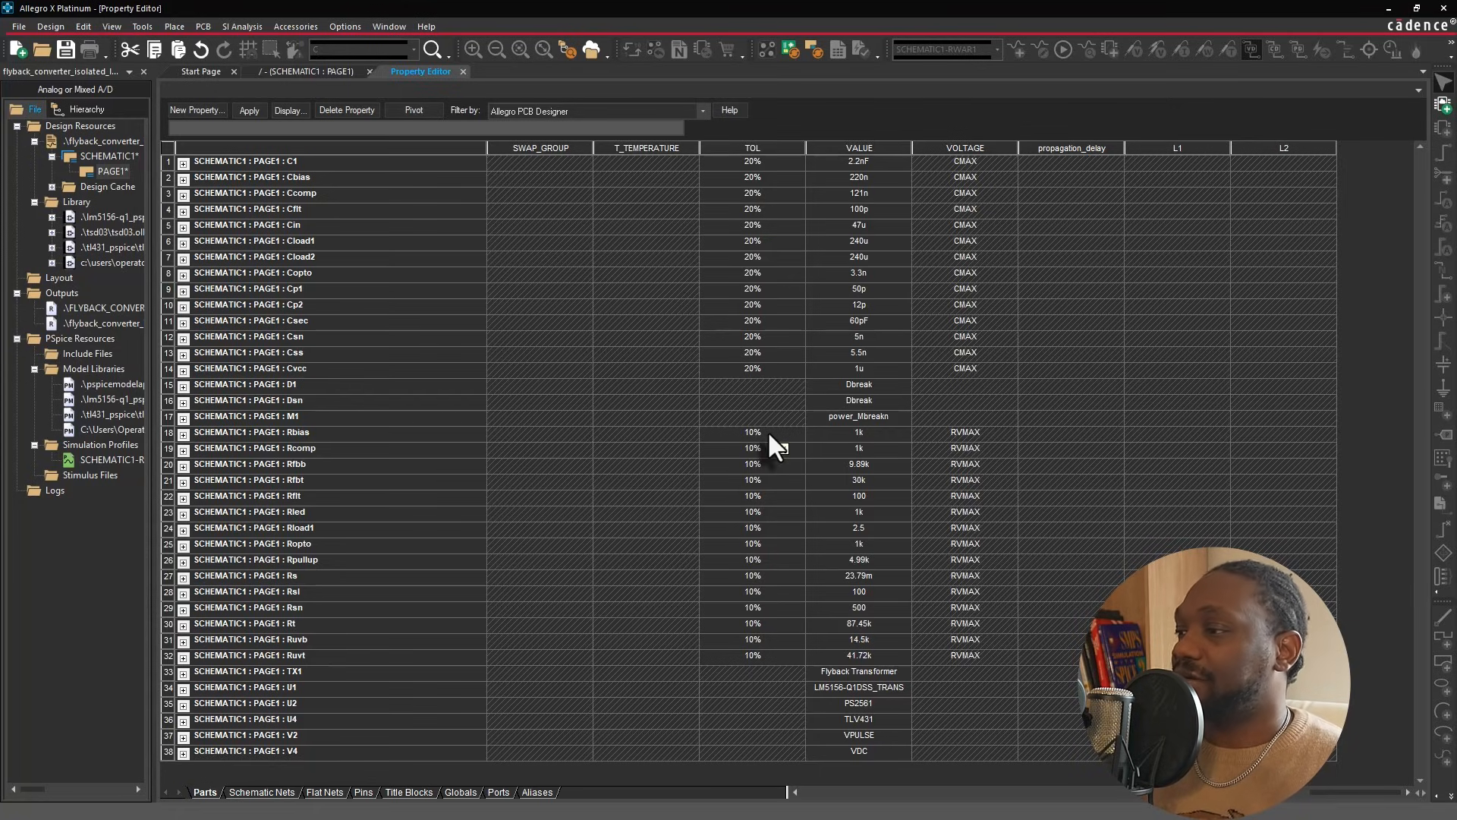
left_click(362, 341)
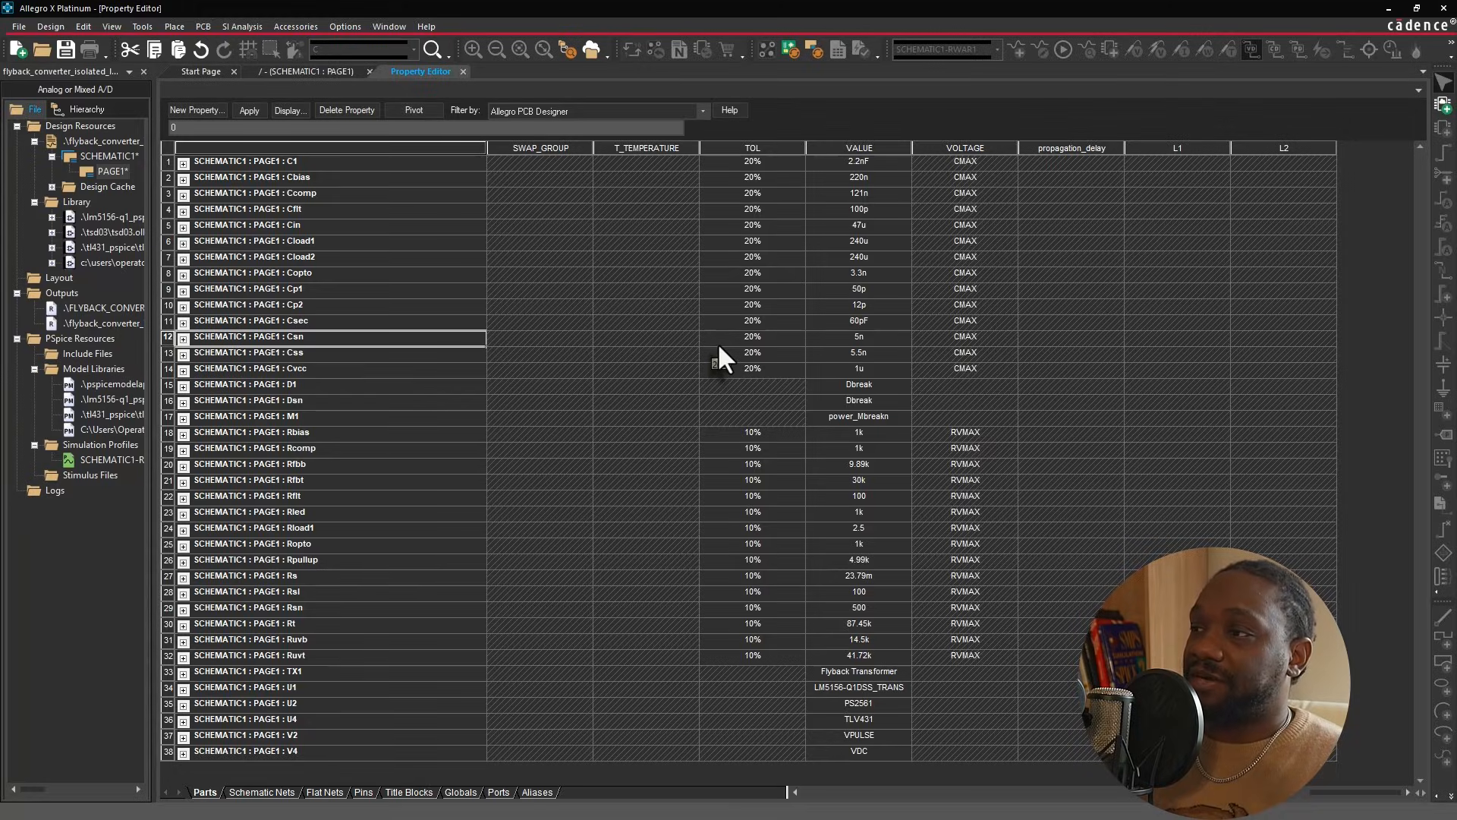
left_click(316, 71)
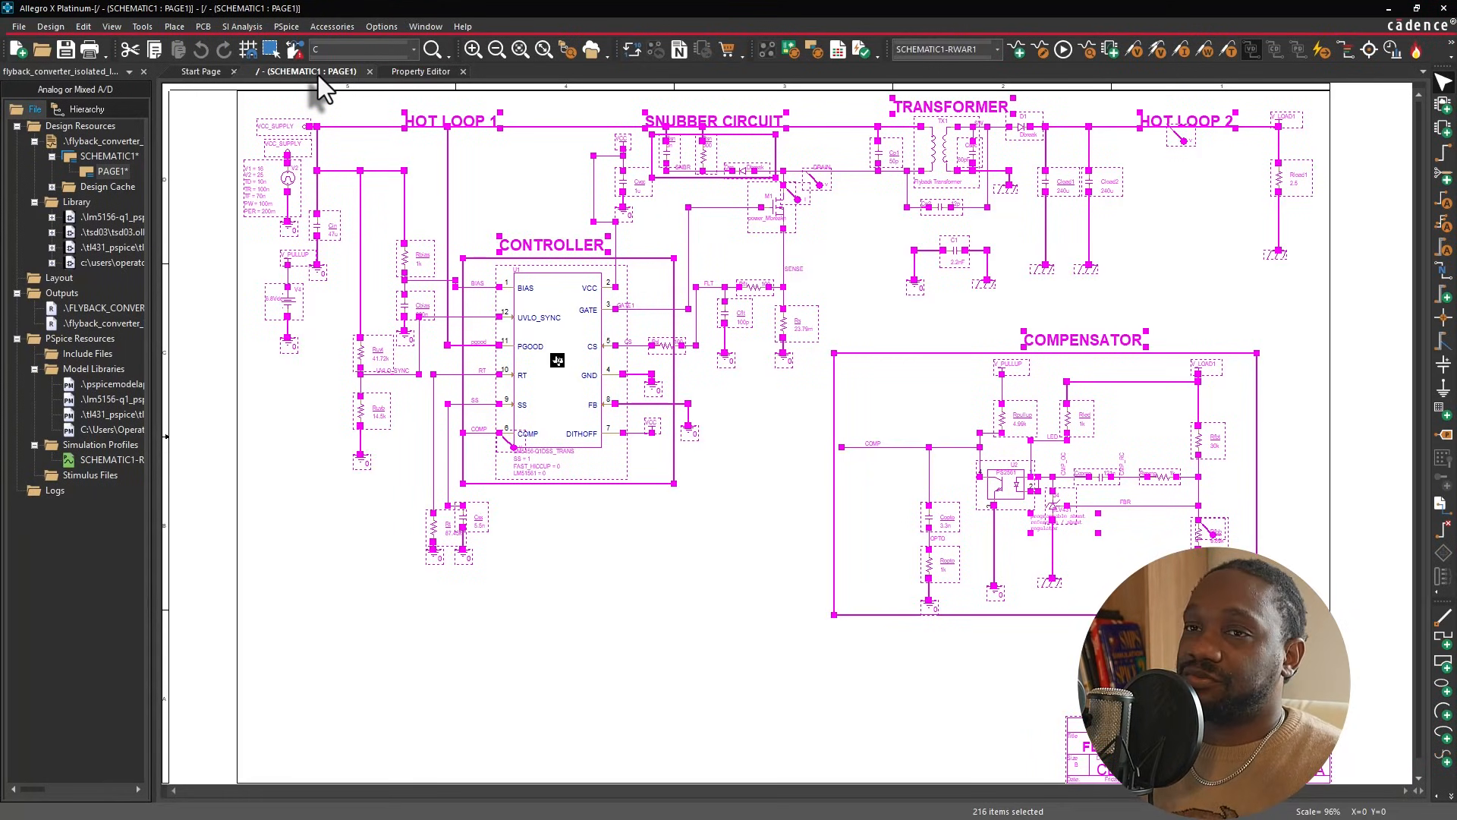
left_click(521, 170)
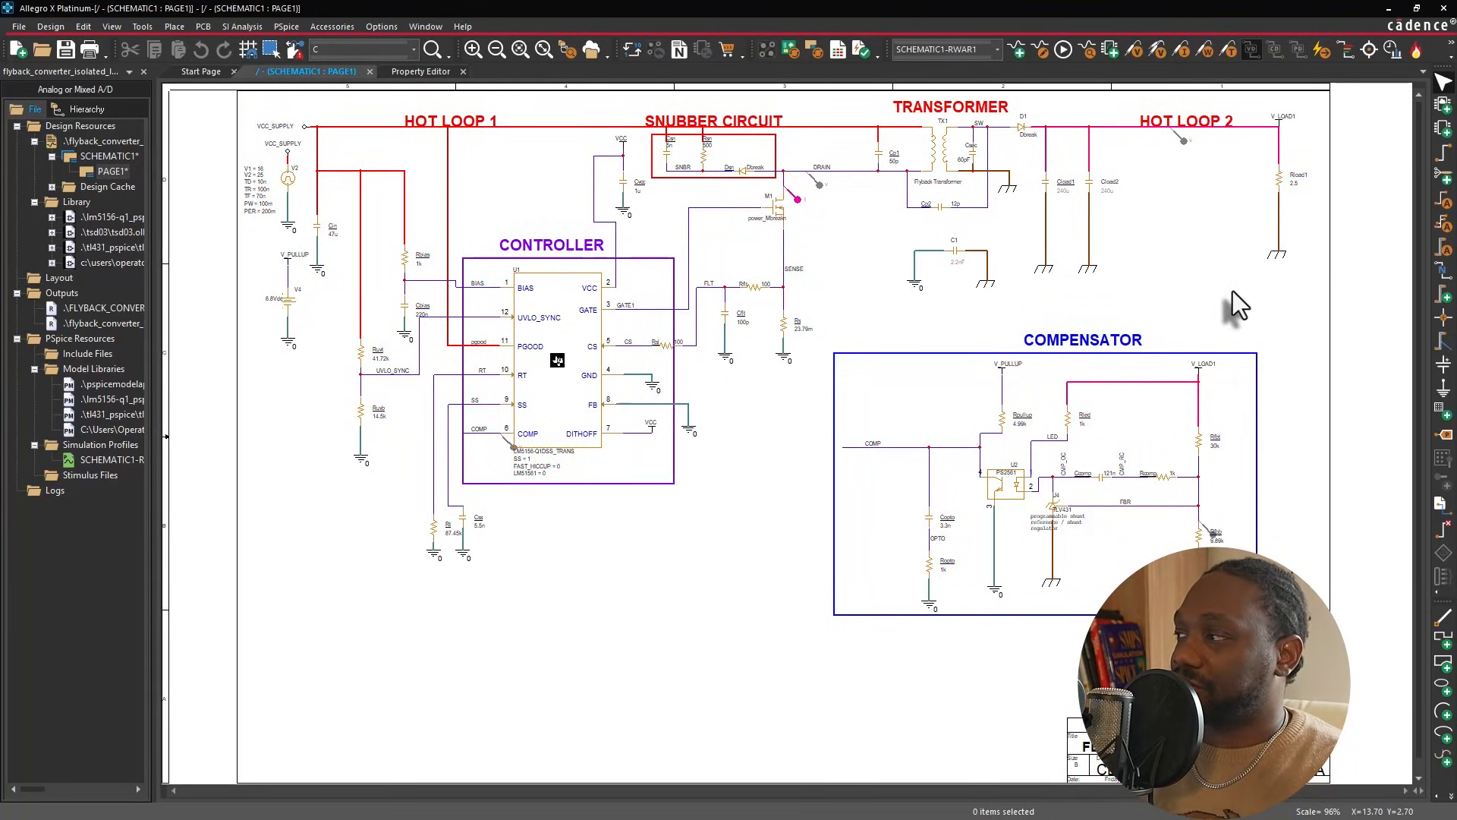
- Review the Monte Carlo options of the rwar1 simulation profile, including the distribution and save-data choices, and leave without changing them
left_click(1037, 50)
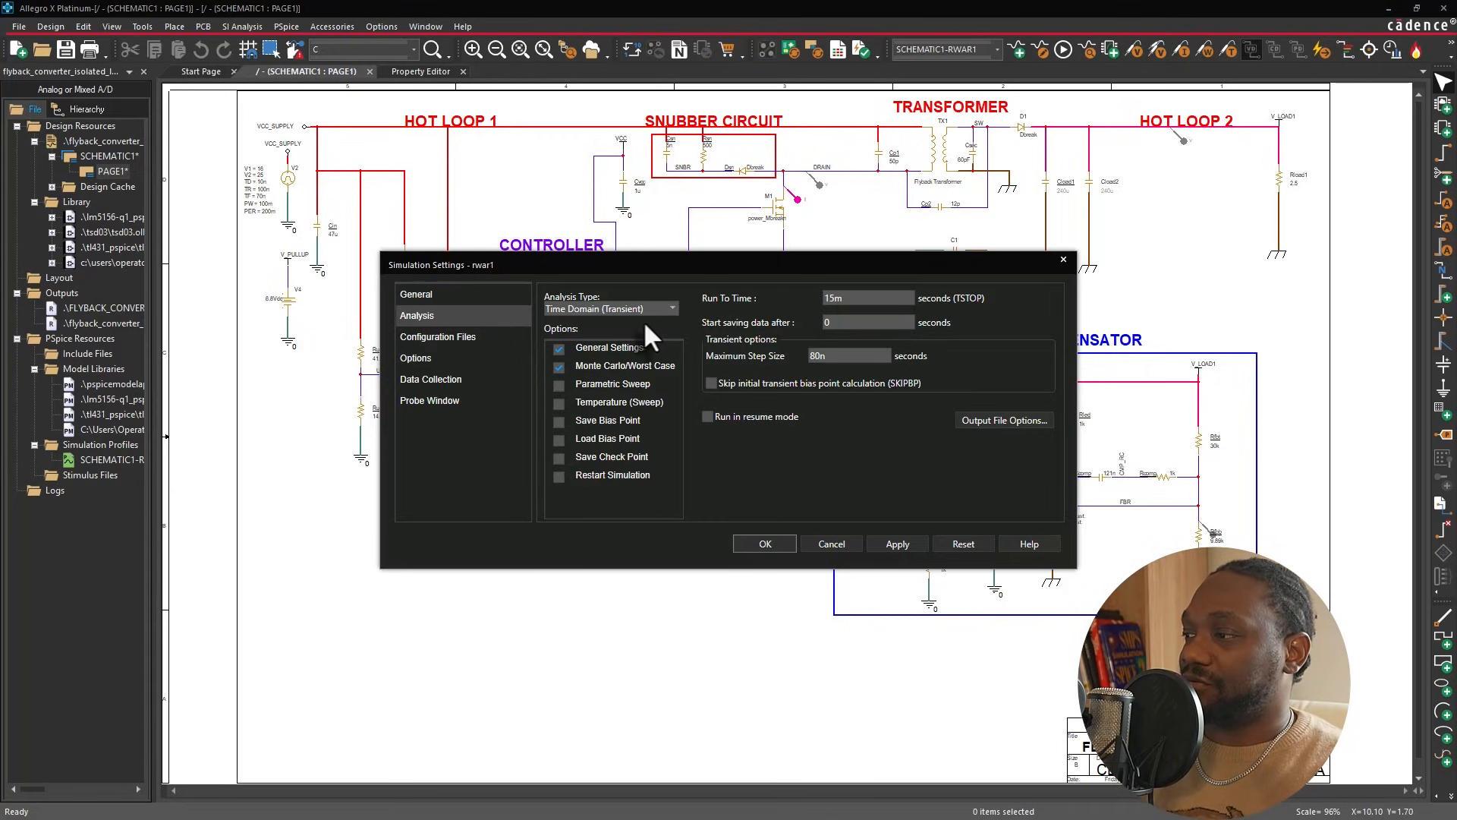
left_click(617, 368)
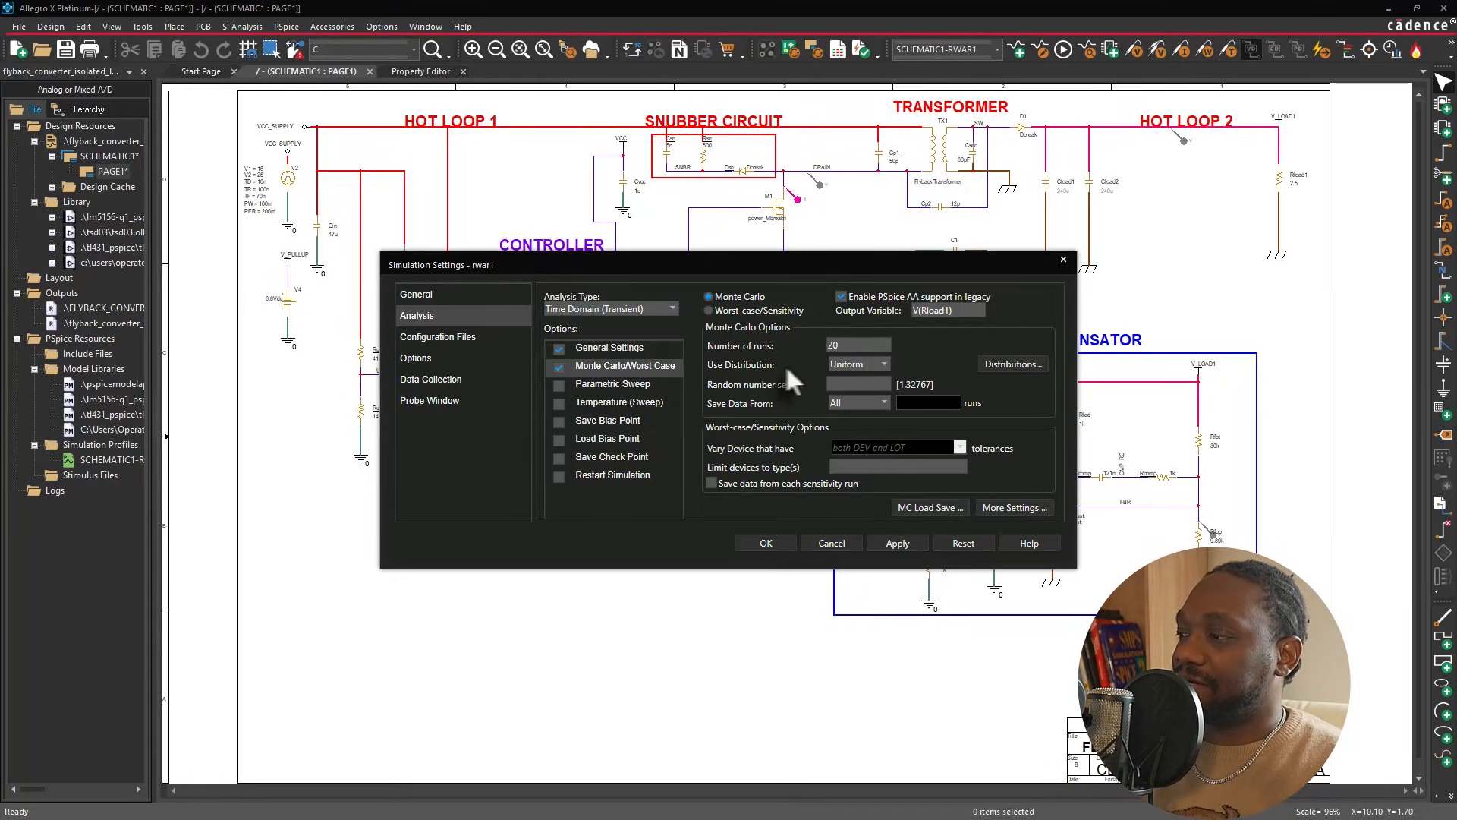
left_click(883, 365)
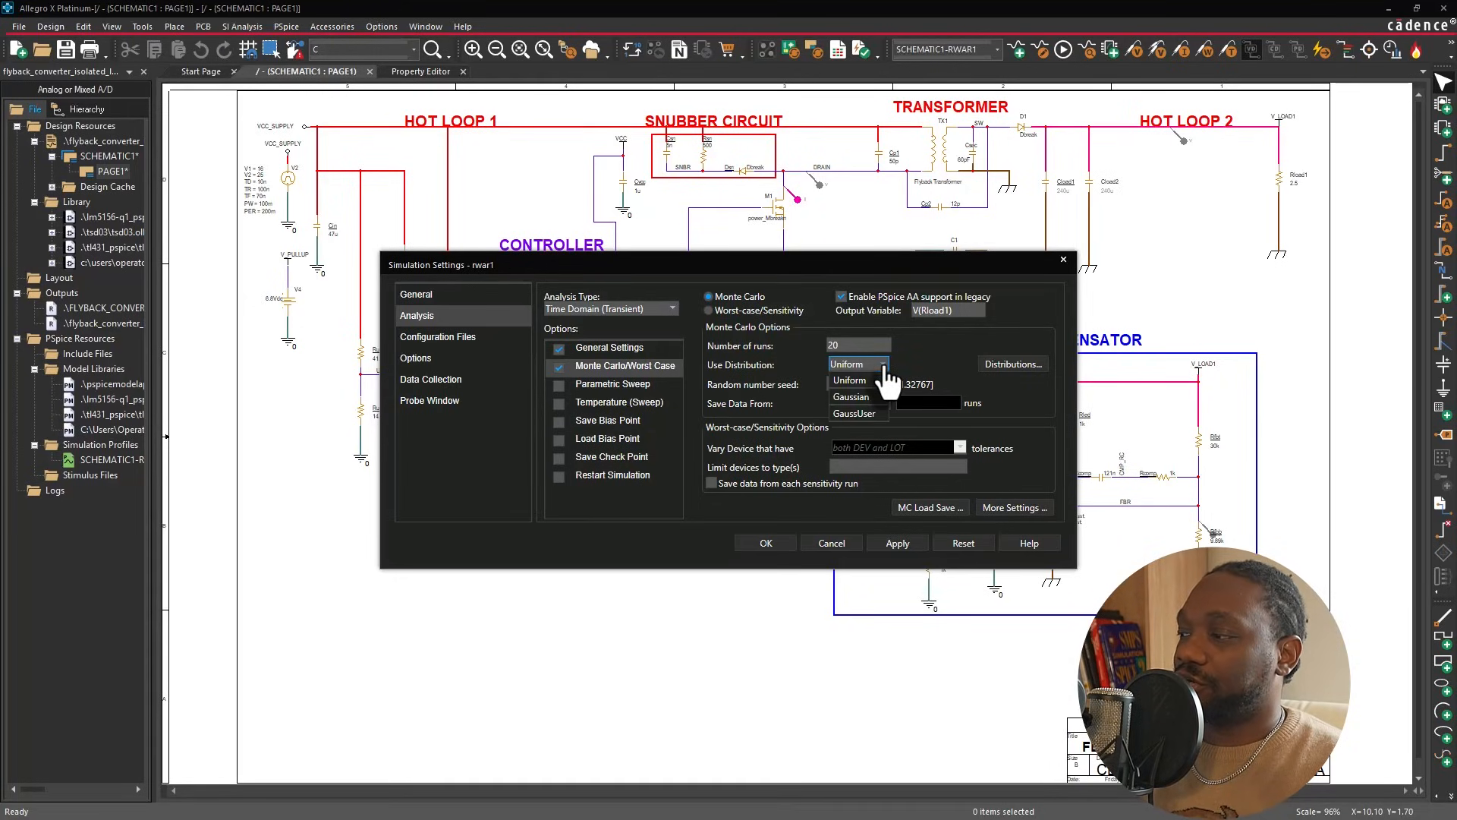
left_click(886, 367)
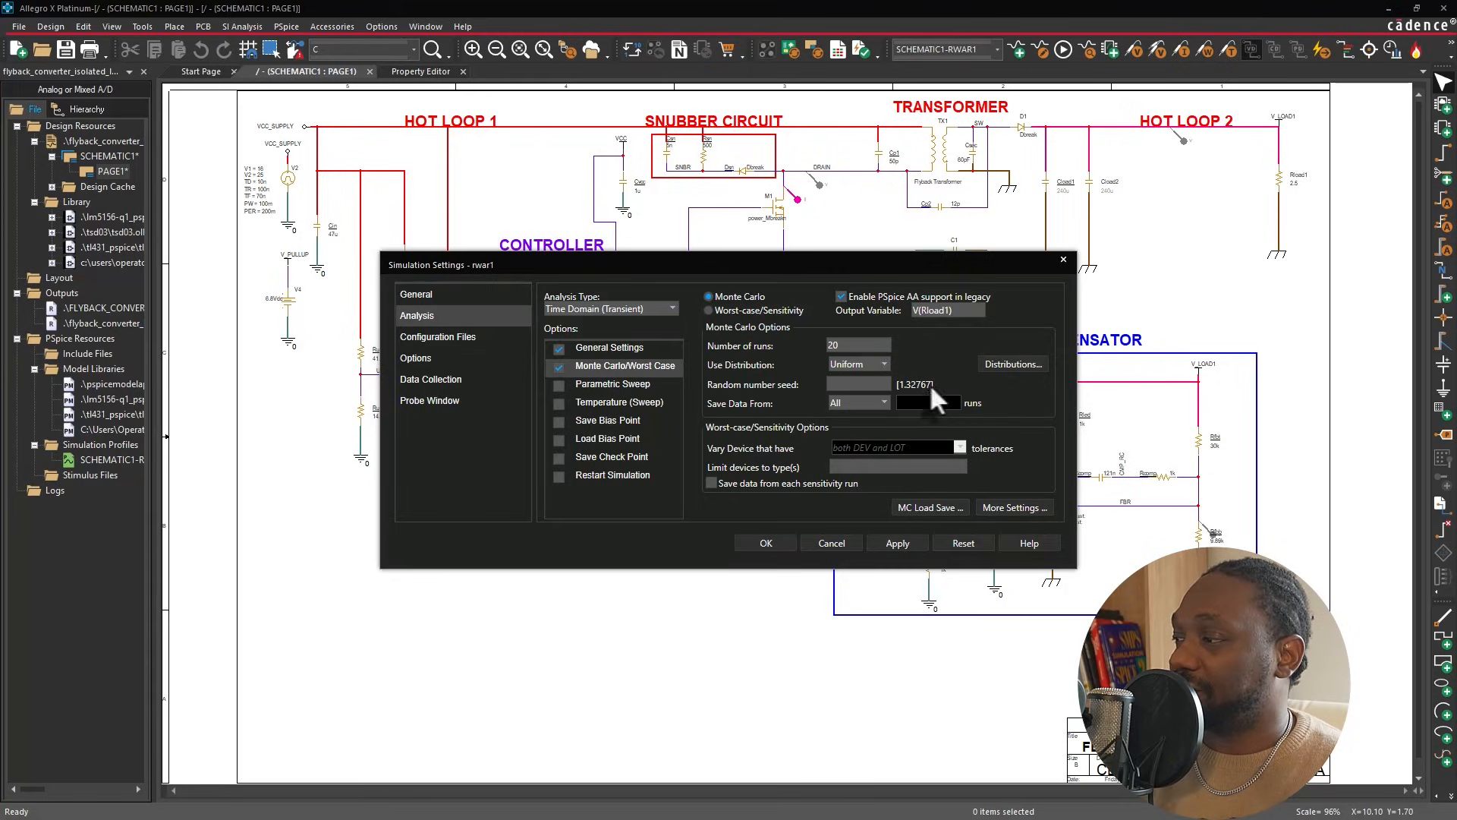
left_click(883, 406)
left_click(885, 408)
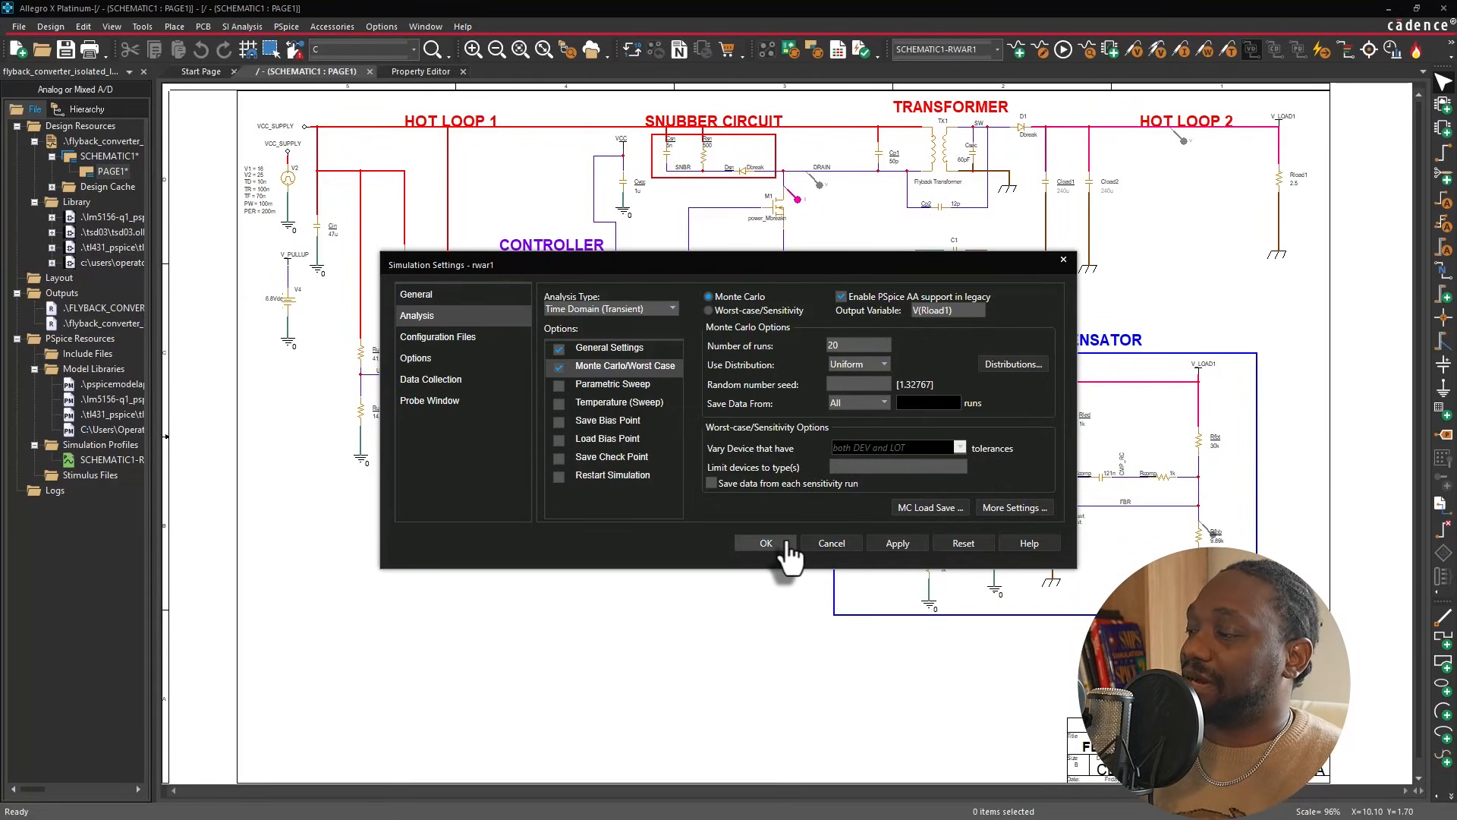
left_click(829, 545)
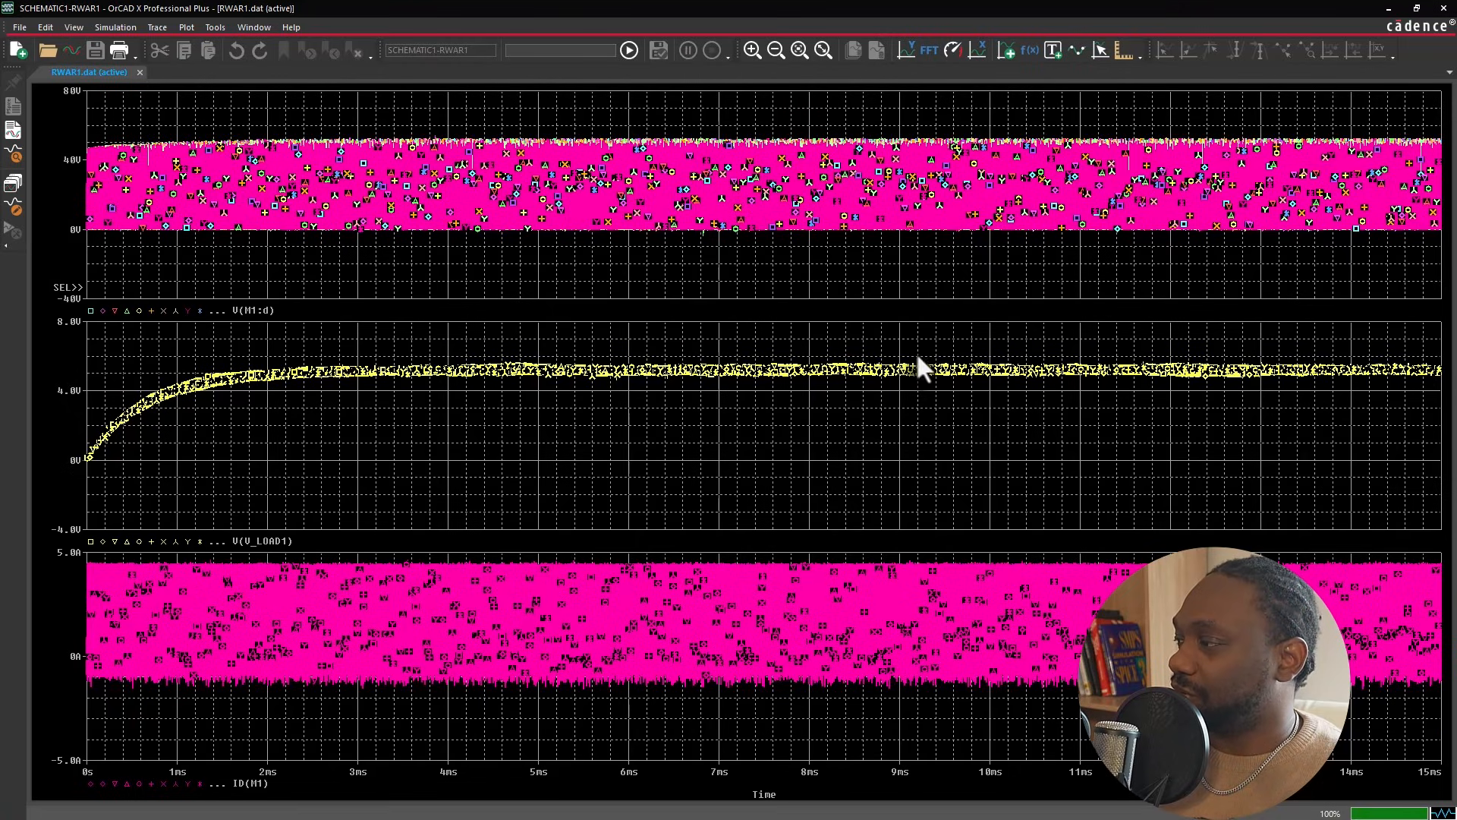
- Zoom in stages on the V(M1:d) drain-voltage plot until individual switching cycles between about 8.8915 and 8.8969 ms fill the graph
left_click(783, 428)
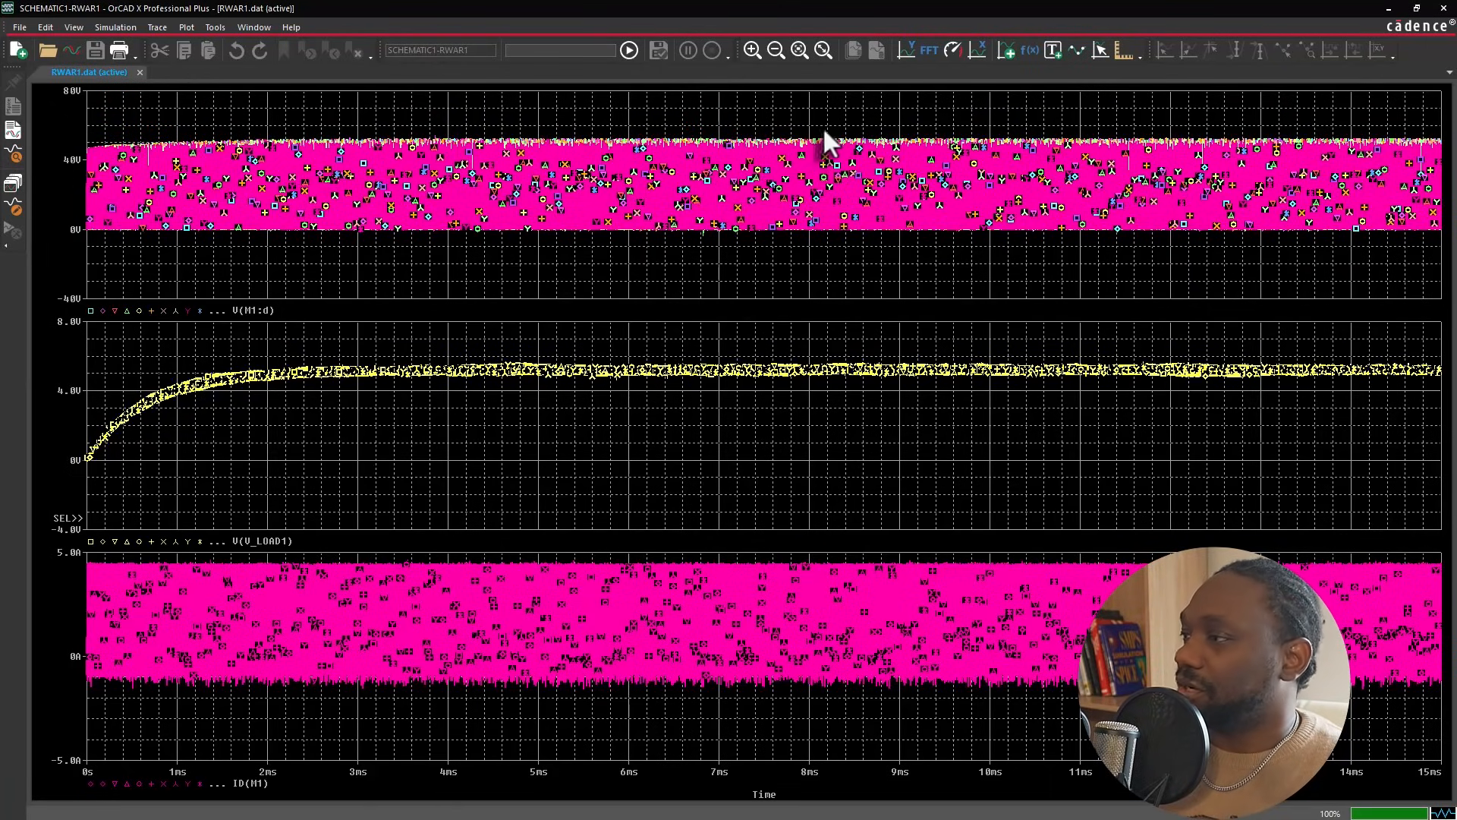
left_click(831, 119)
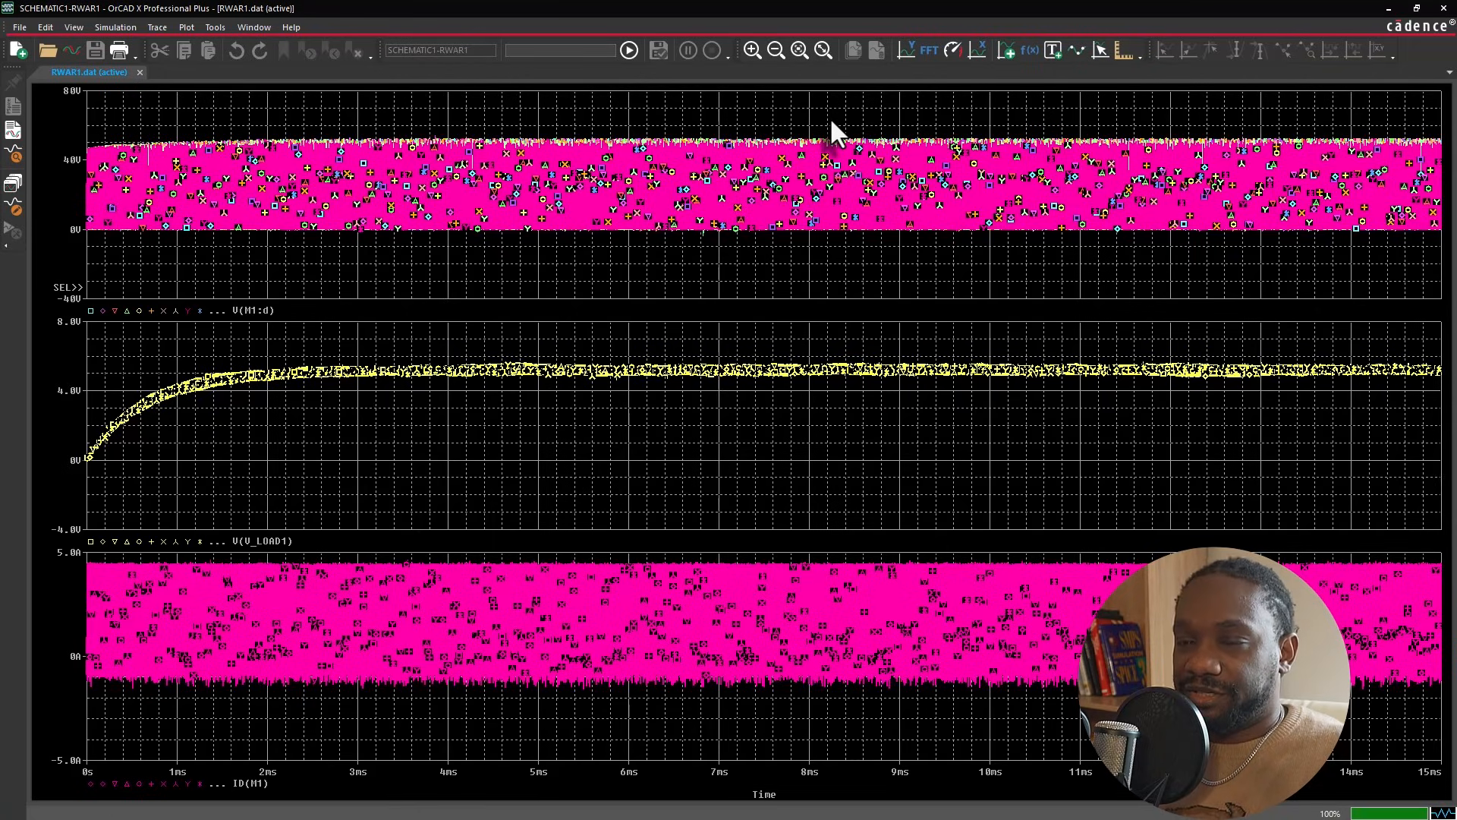
left_click(802, 50)
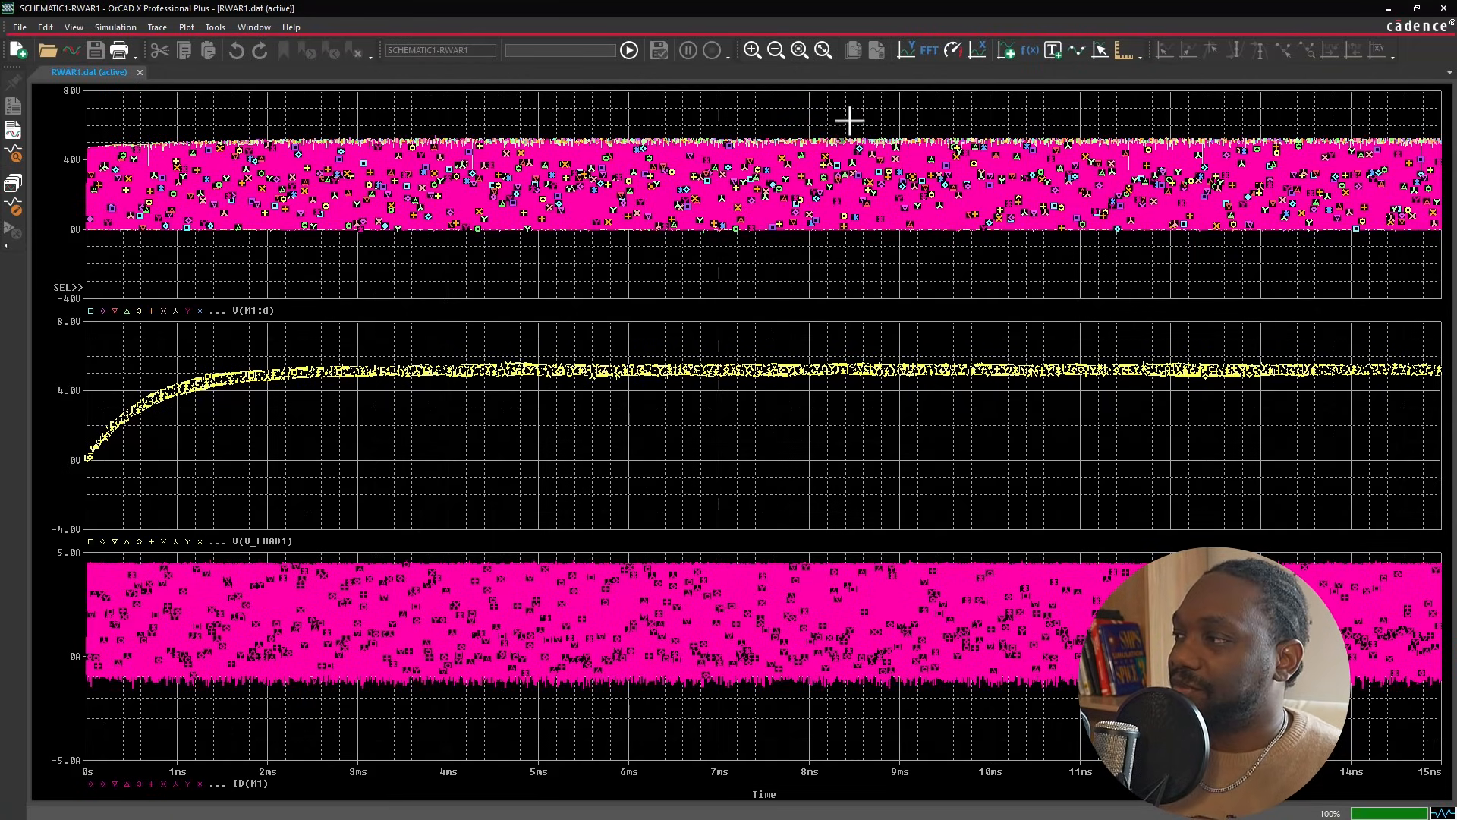
left_click_drag(857, 126, 917, 240)
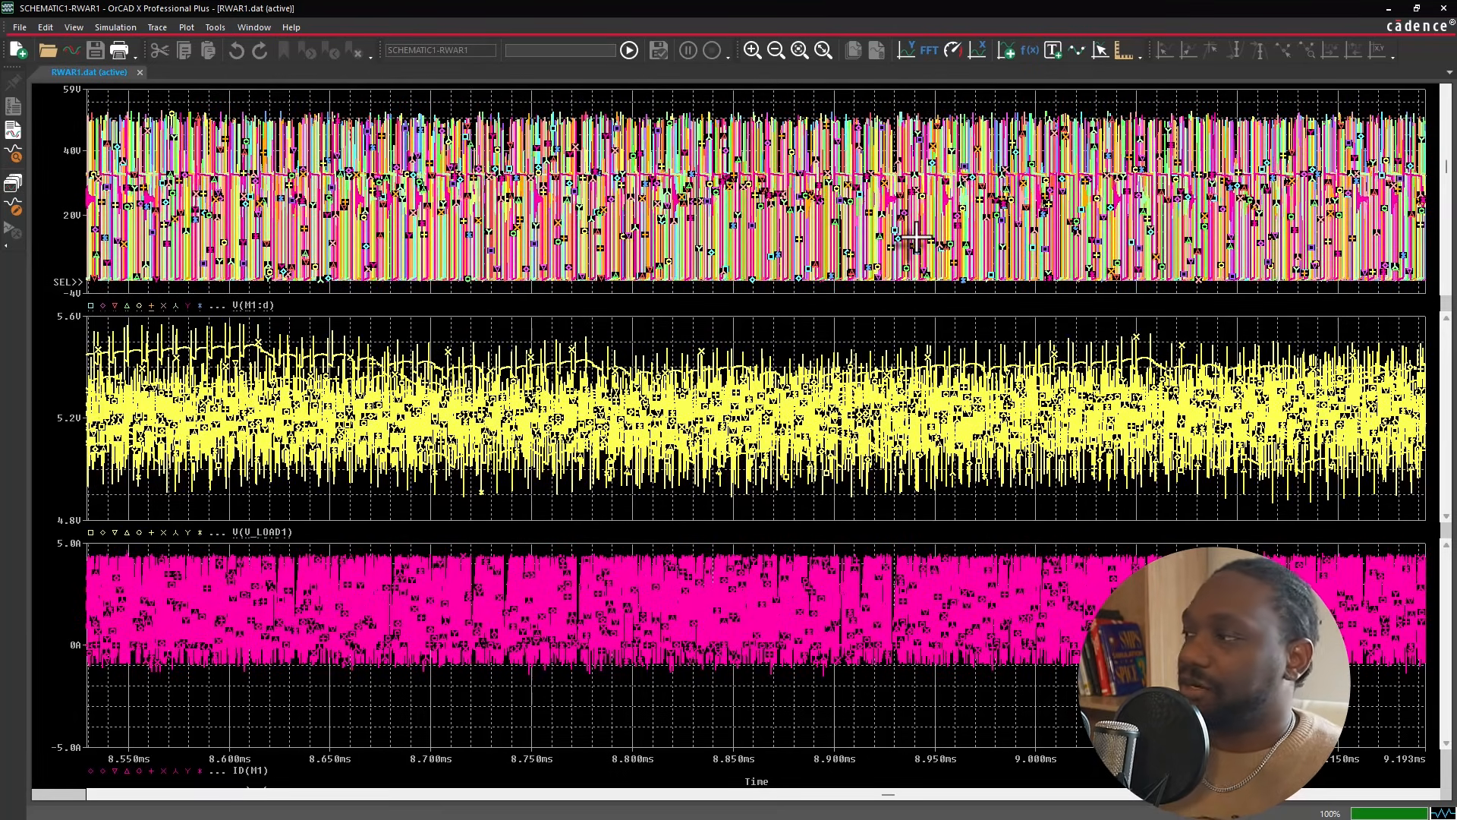
left_click(803, 51)
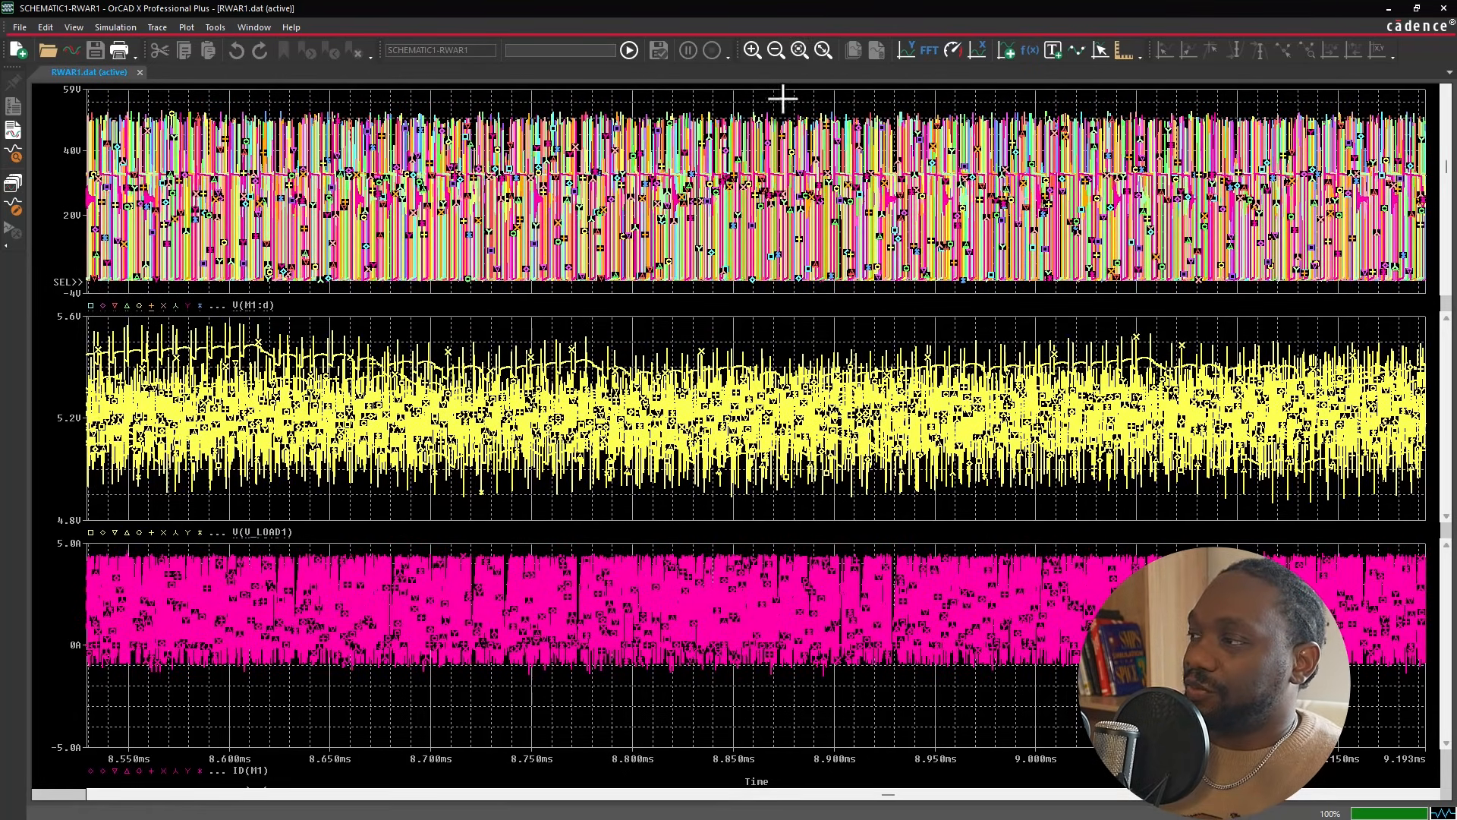
left_click_drag(759, 101, 876, 288)
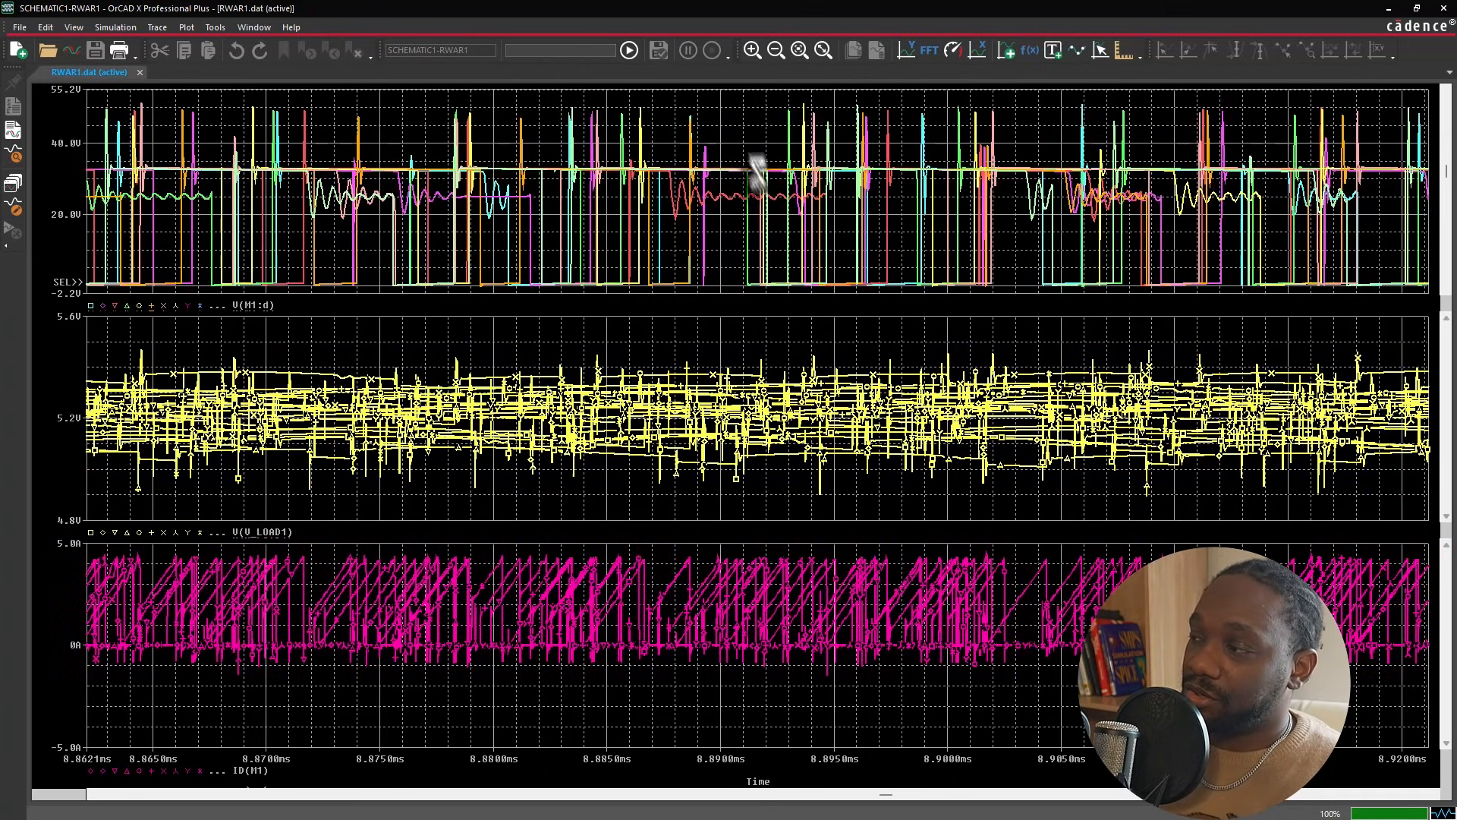
left_click(801, 52)
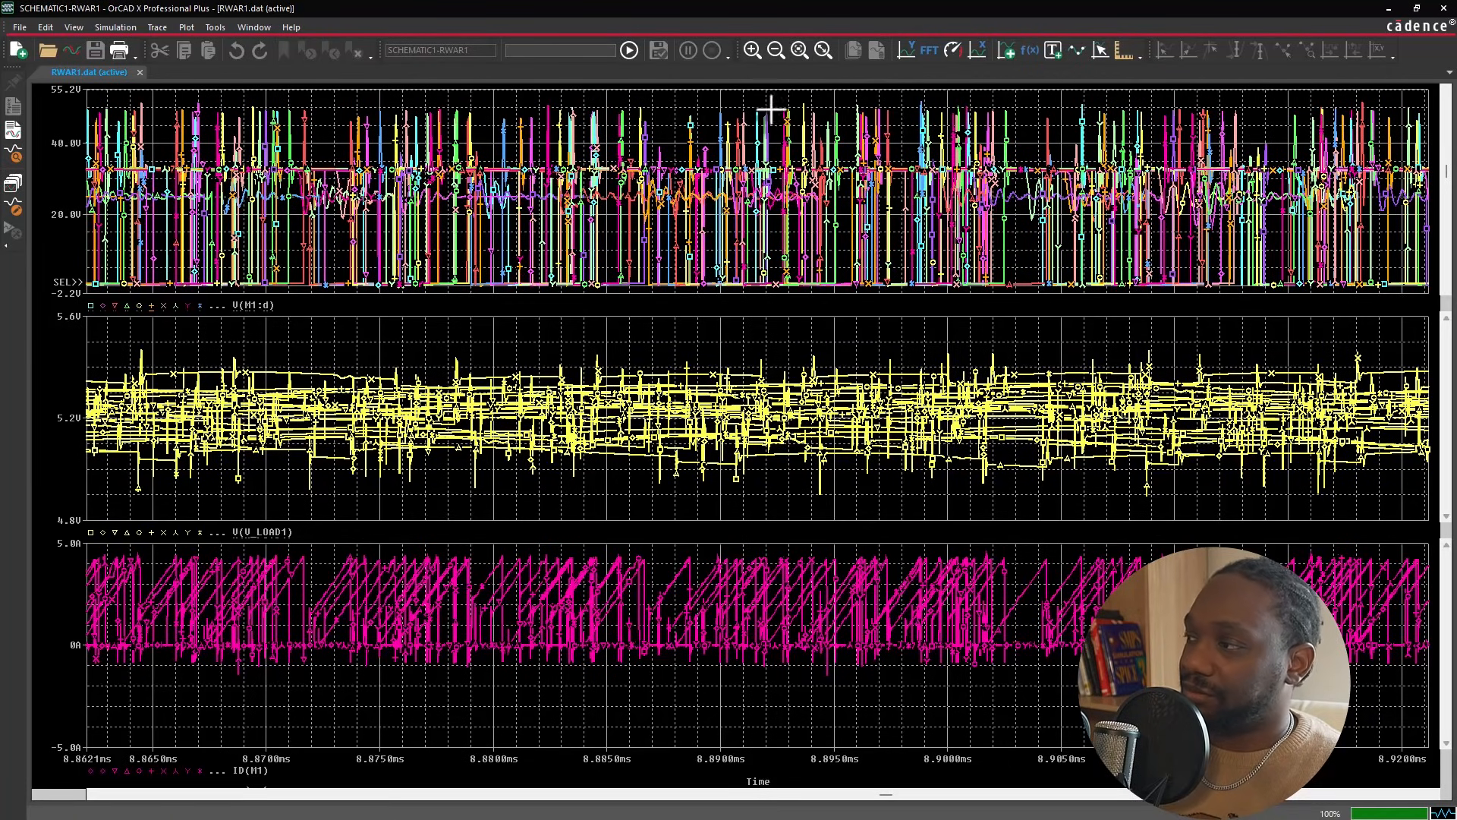
left_click_drag(754, 101, 878, 292)
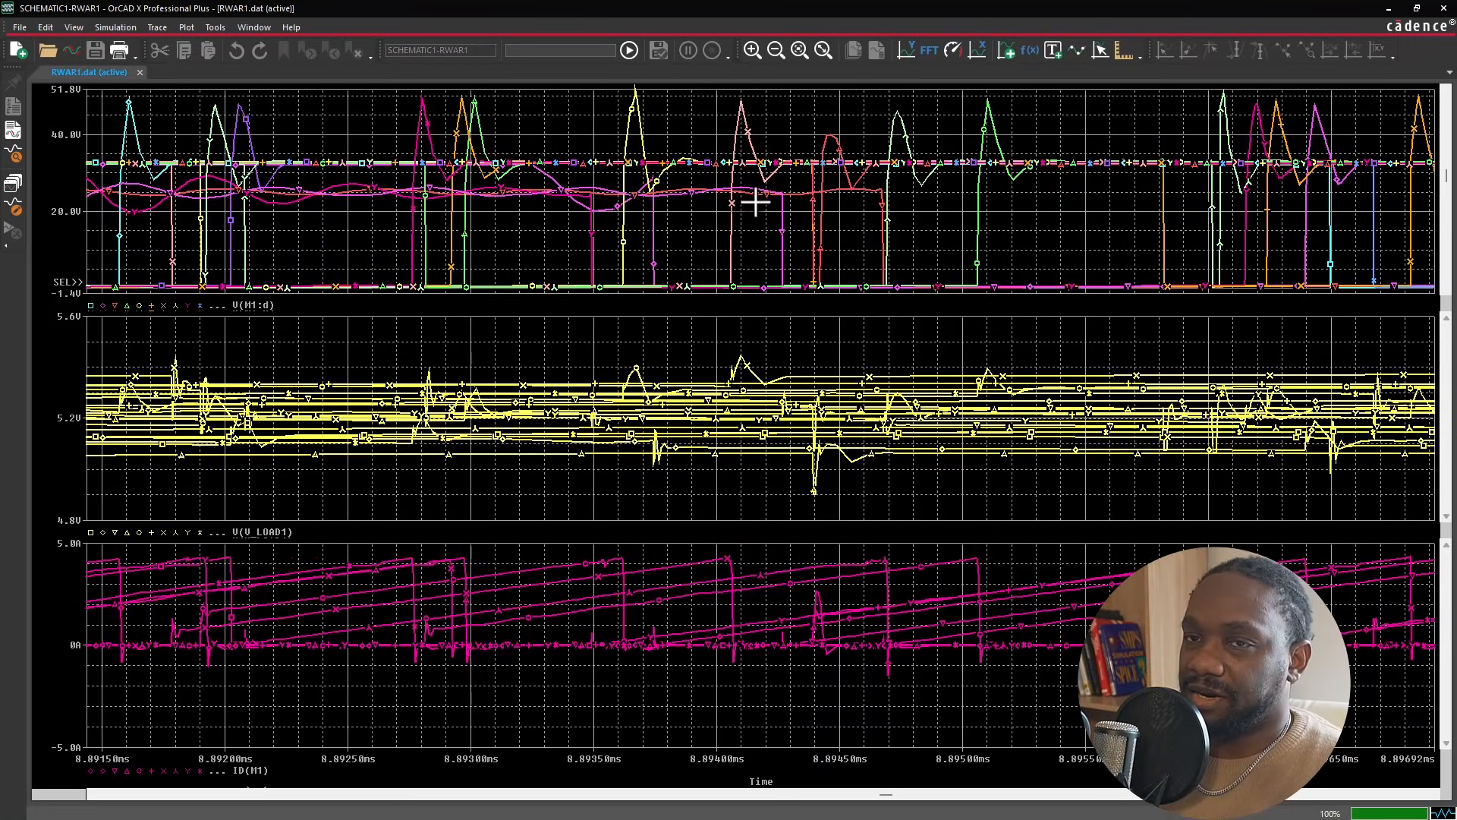